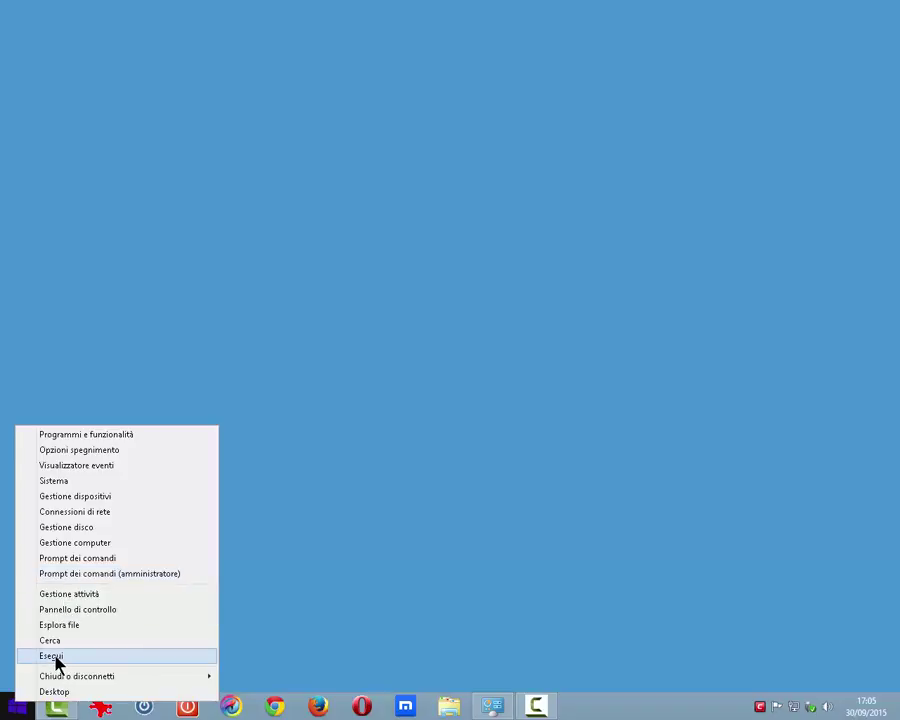
Launch the computer management console with the run command compmgmt.msc and maximize its window
left_click(57, 657)
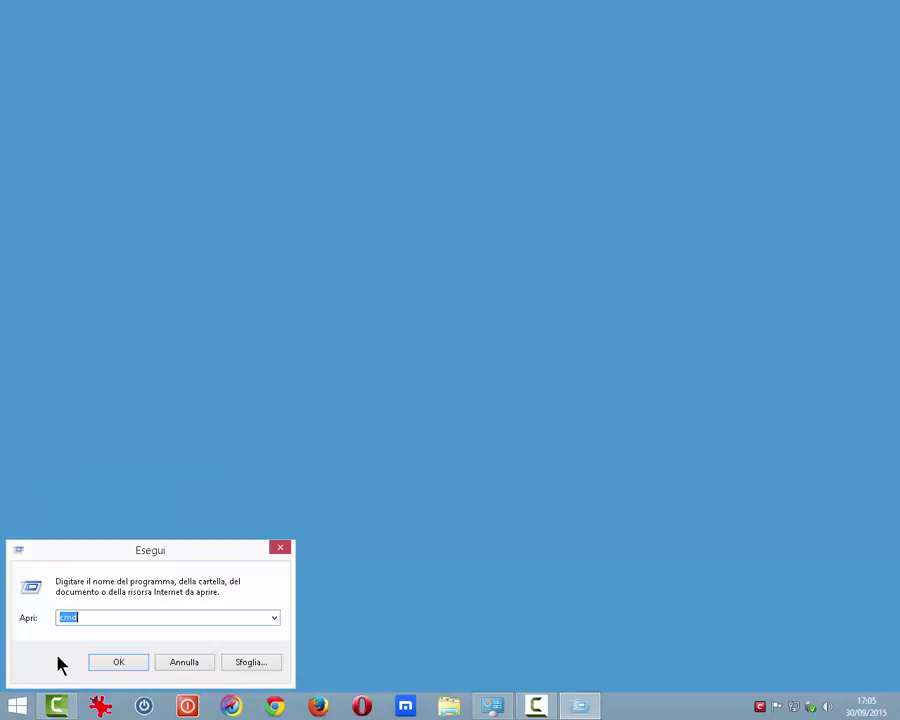
type("compmgmt.msc")
left_click(119, 663)
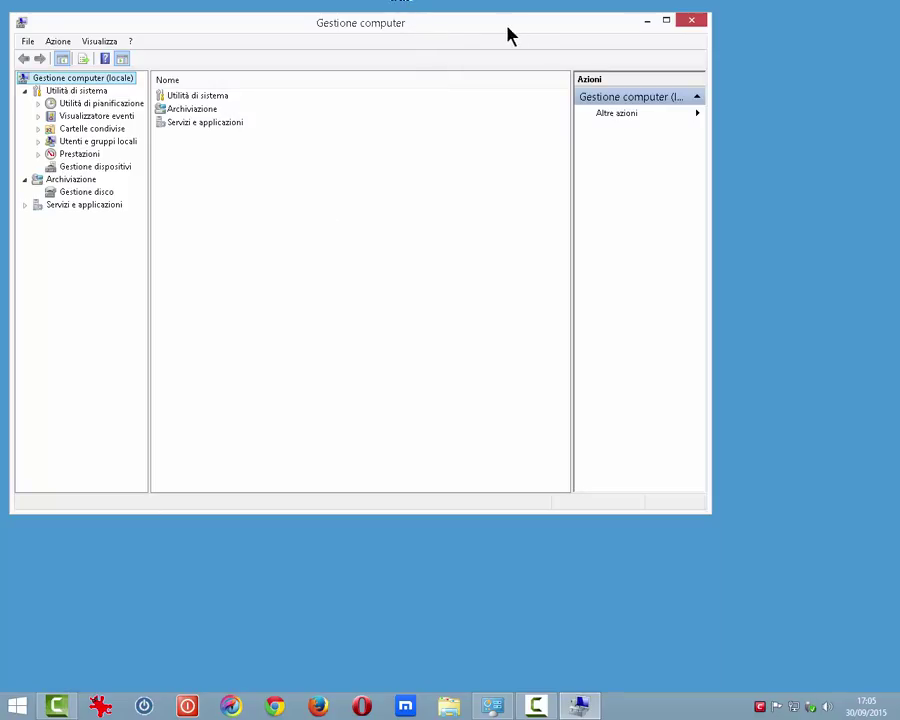
left_click(666, 21)
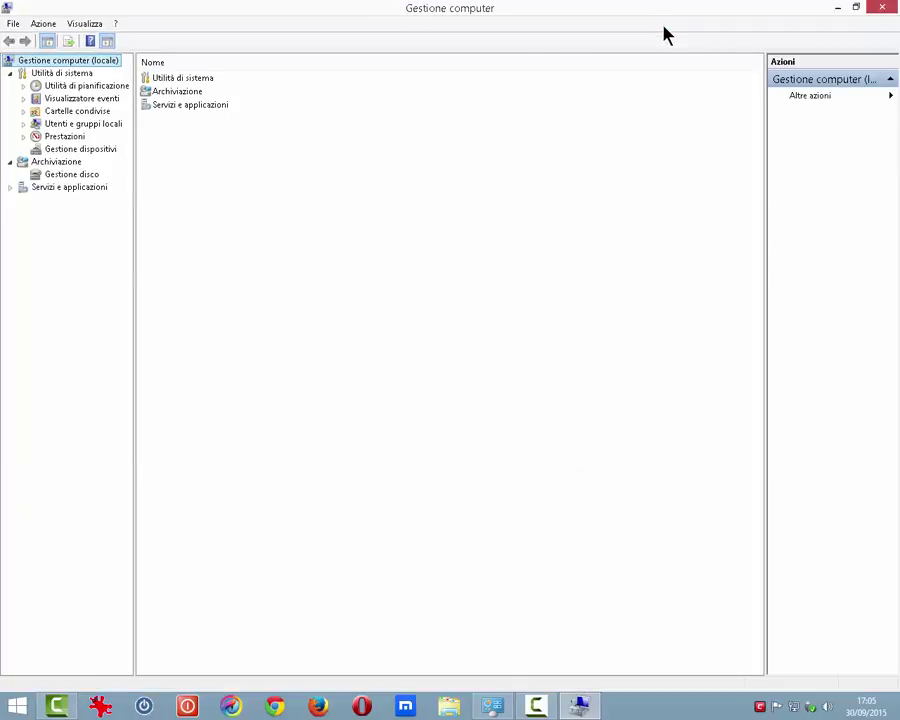
left_click(12, 24)
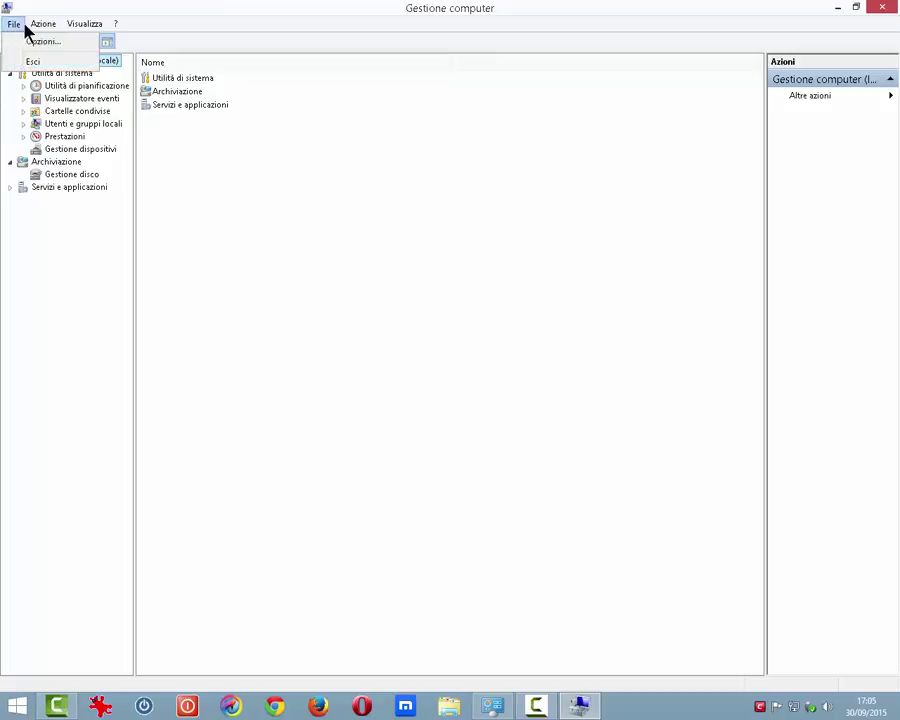
mouse_move(76, 30)
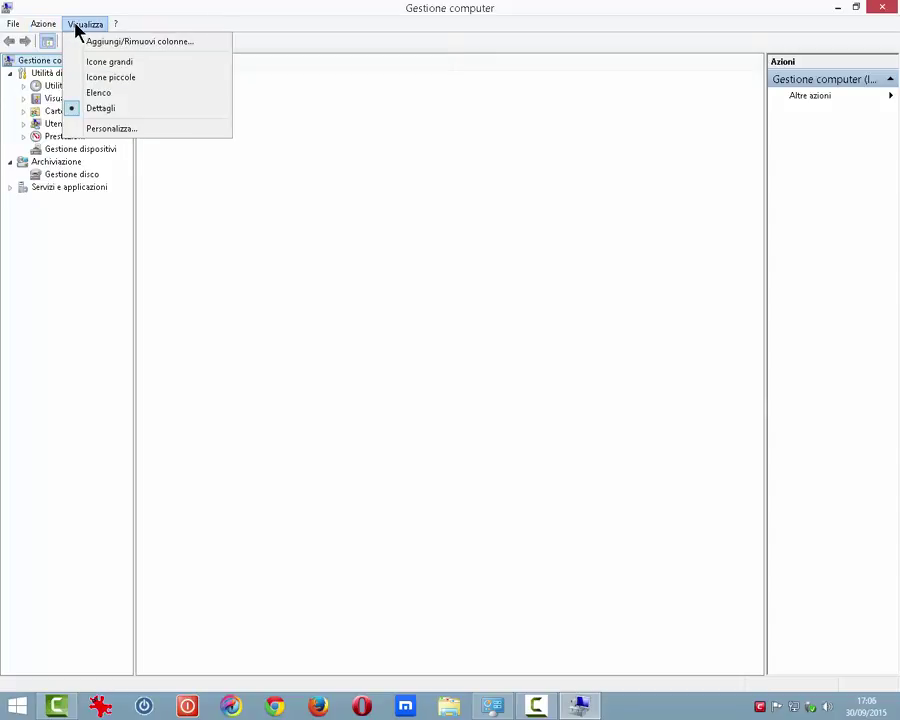
left_click(117, 20)
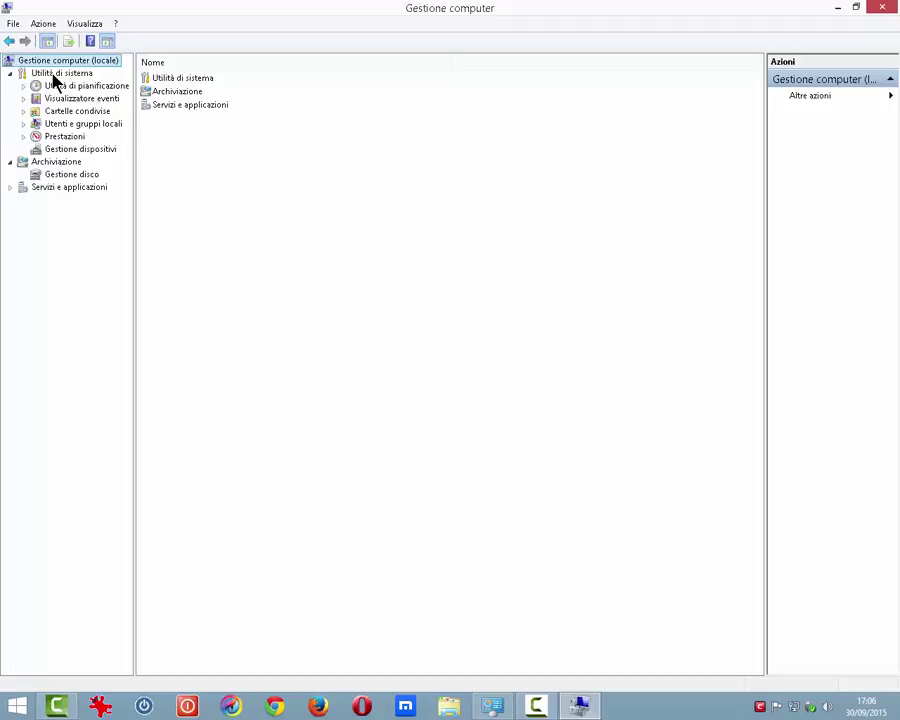
View the Utilità di pianificazione summary, followed by the Visualizzatore eventi overview
left_click(57, 86)
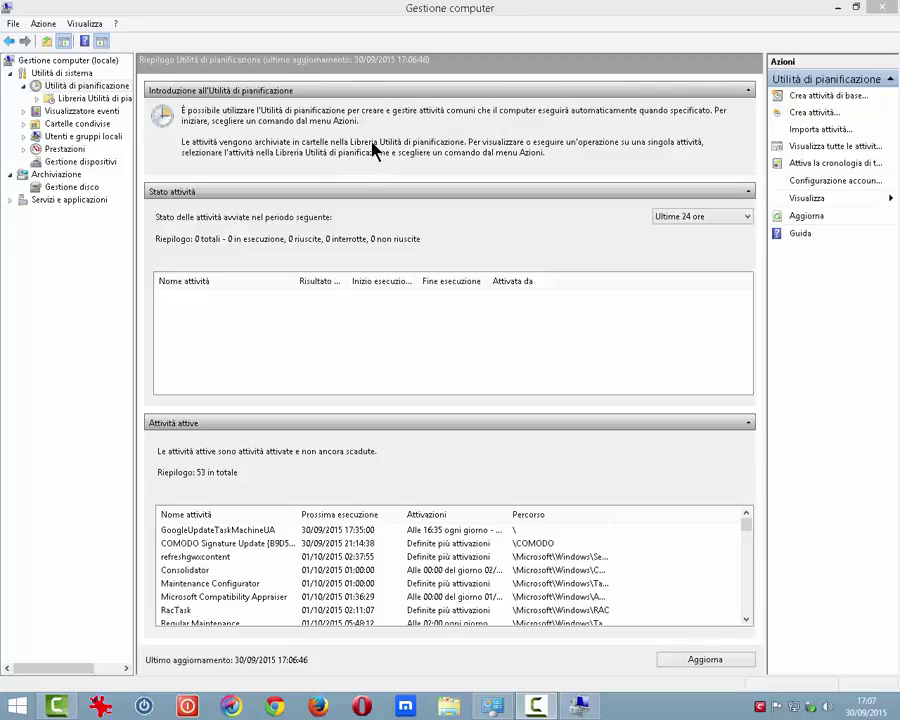
left_click(90, 114)
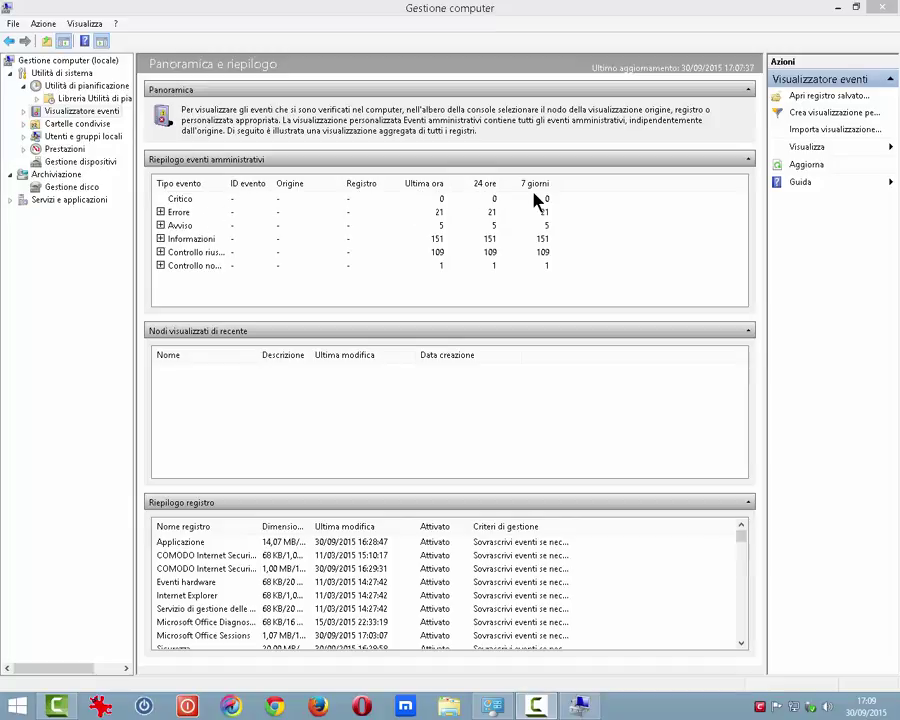
Expand the Errore event type, look at its volmgr and event 131 entries, and collapse it again
left_click(160, 213)
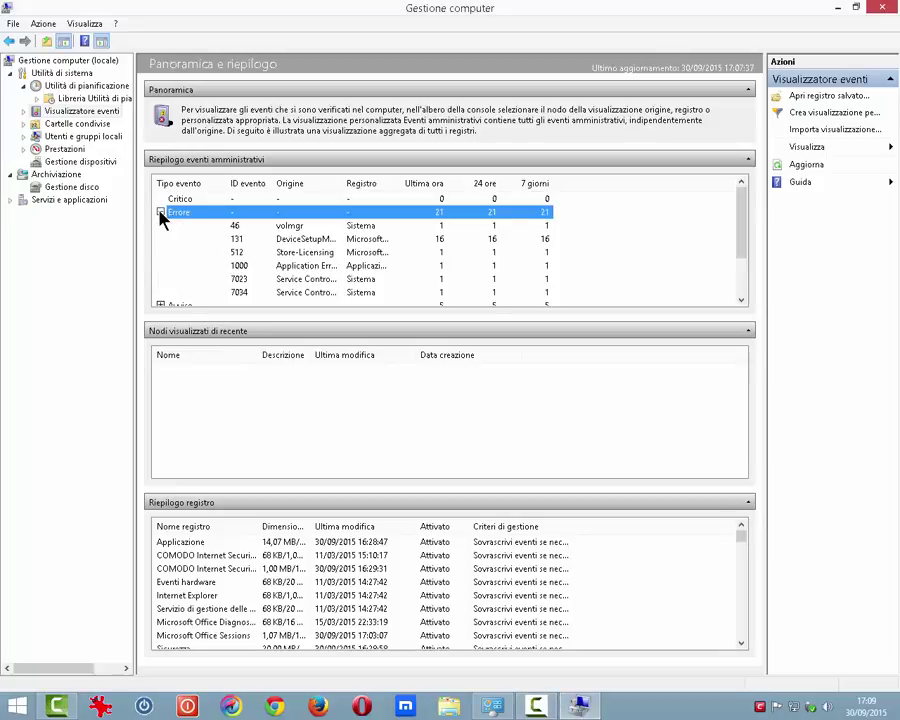
left_click(304, 227)
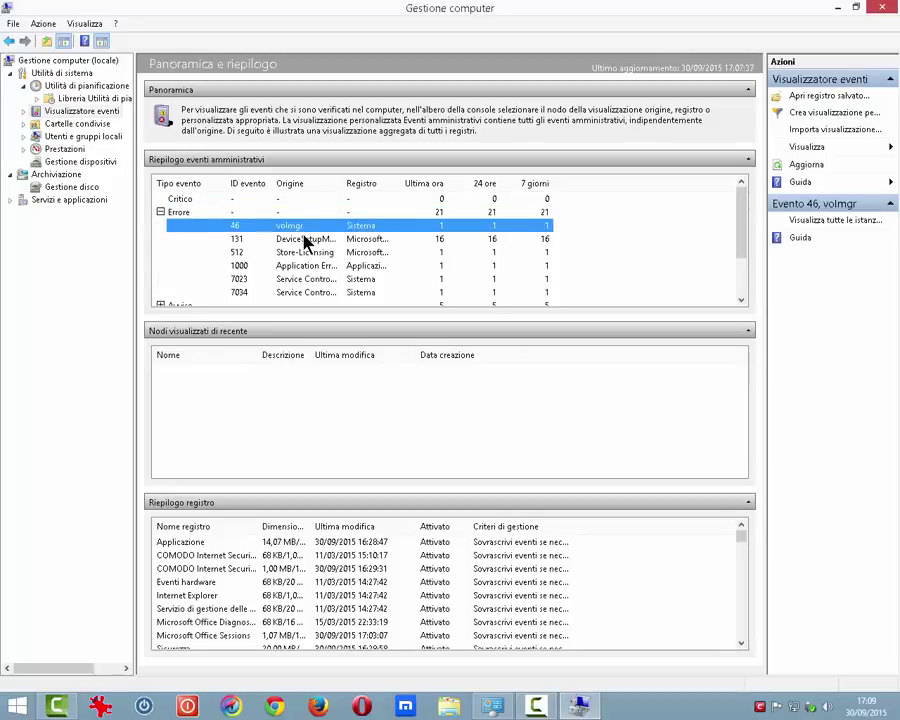
left_click(304, 241)
left_click(160, 212)
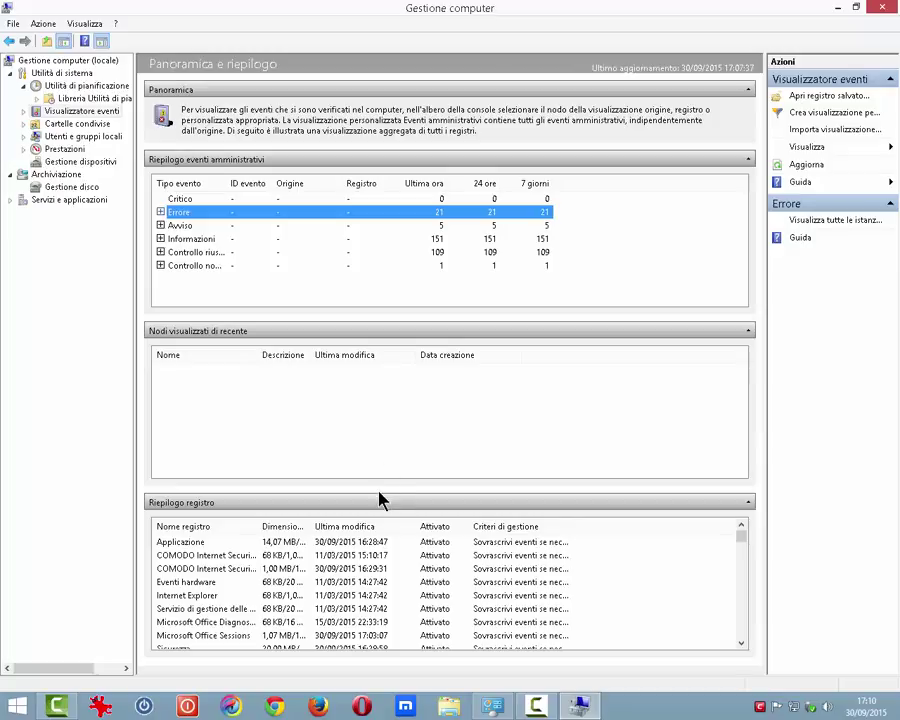
Open the Applicazione and Eventi hardware logs from the log summary of the event overview
left_click(366, 540)
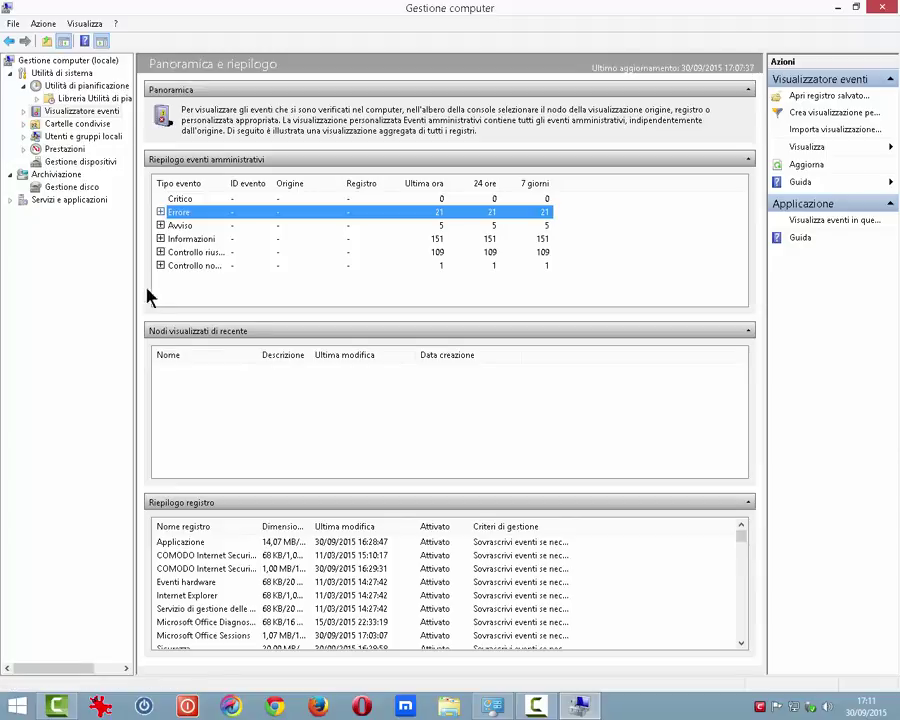
left_click(803, 182)
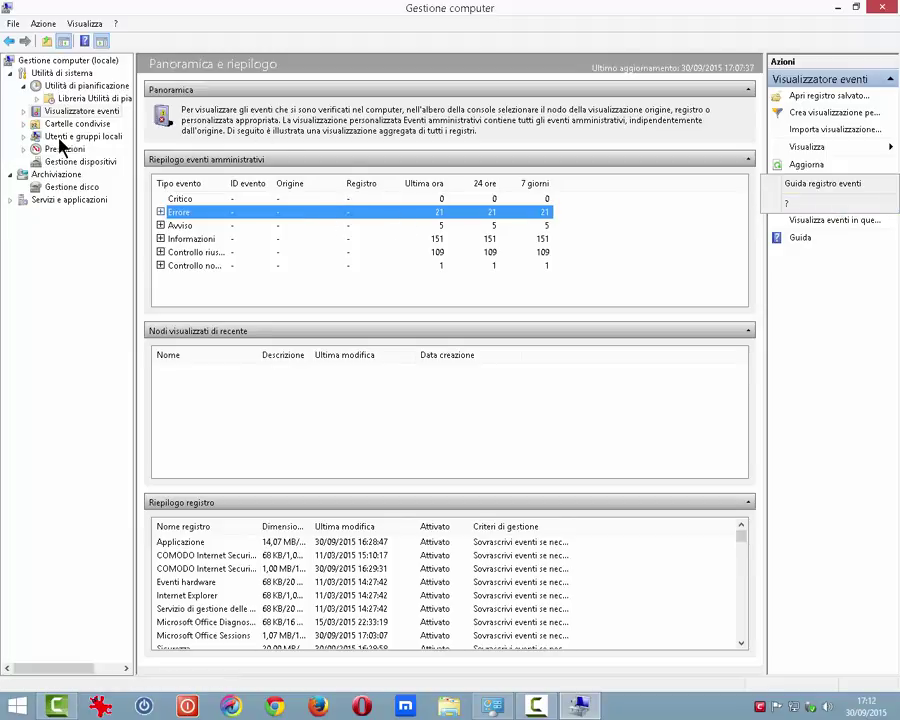
double_click(183, 543)
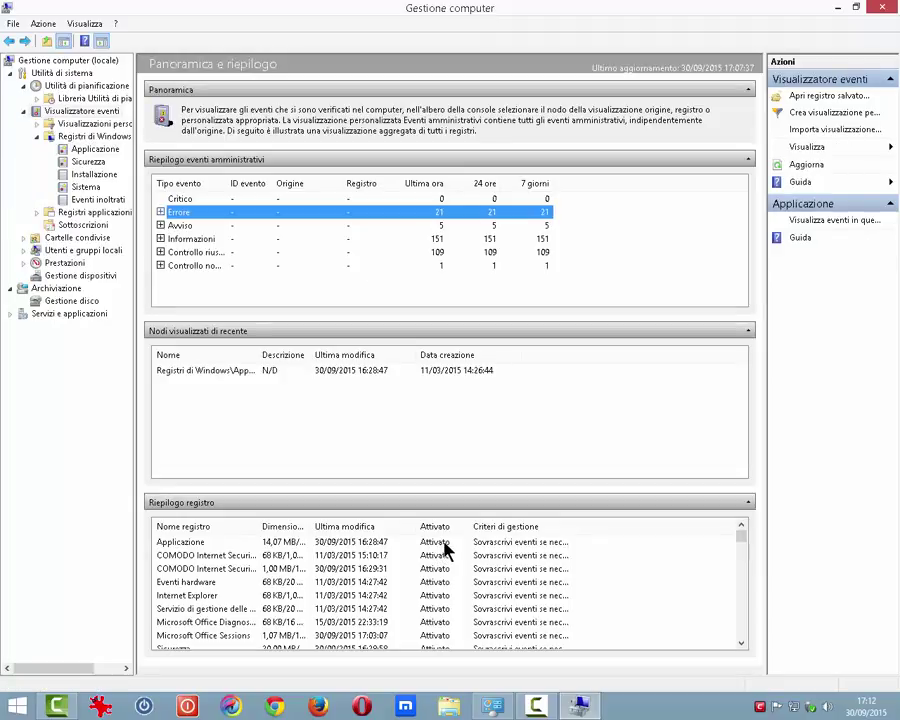
mouse_move(741, 546)
left_mouse_down()
mouse_move(741, 572)
mouse_move(741, 529)
left_mouse_up()
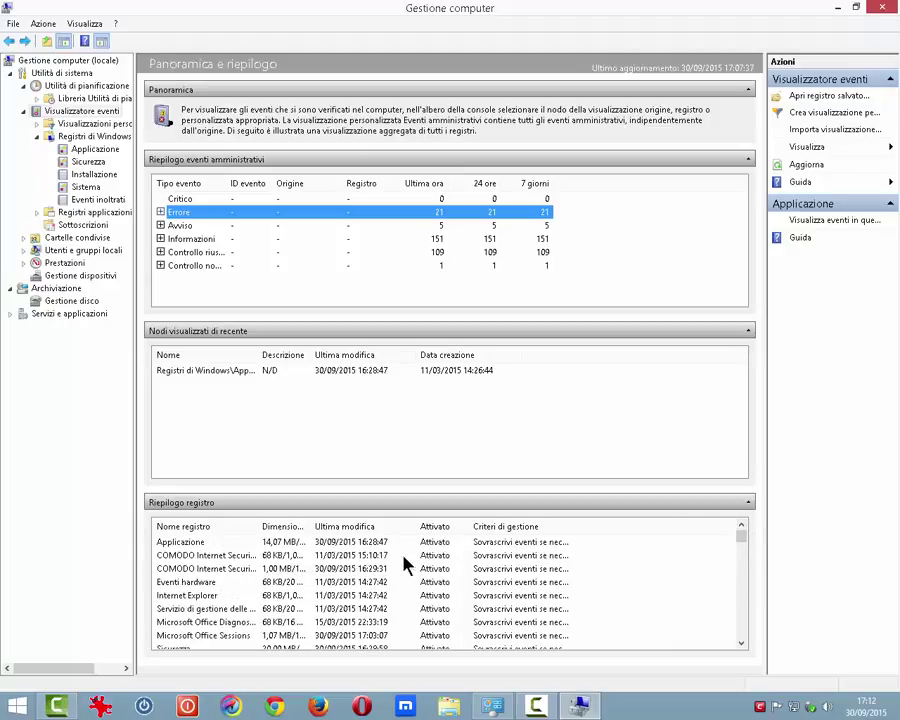
double_click(203, 582)
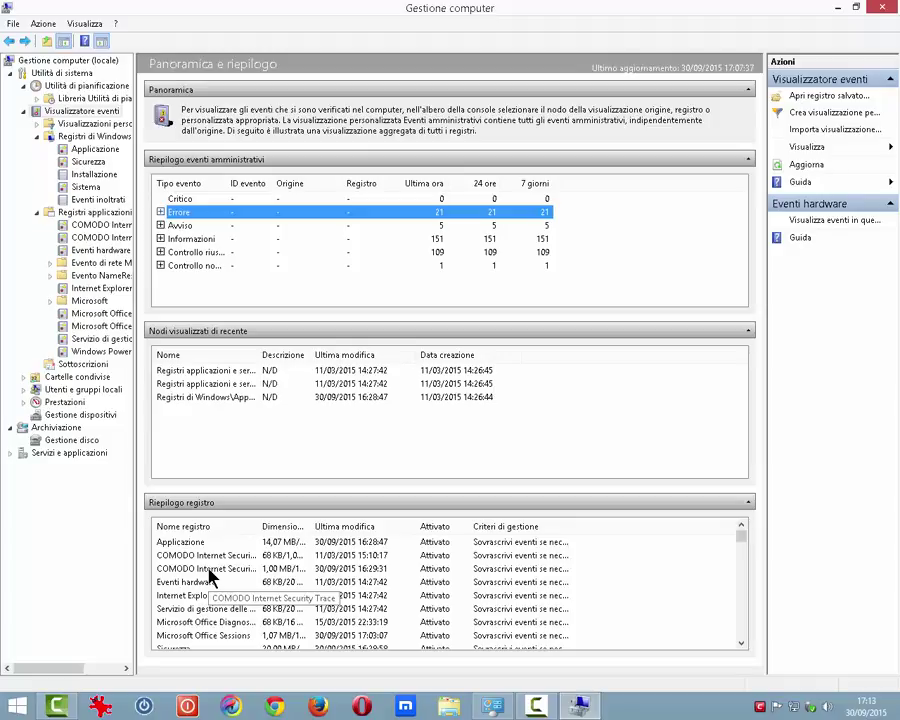
Open the COMODO Internet Security Trace log and examine the general details of several cmdAgent events
double_click(210, 575)
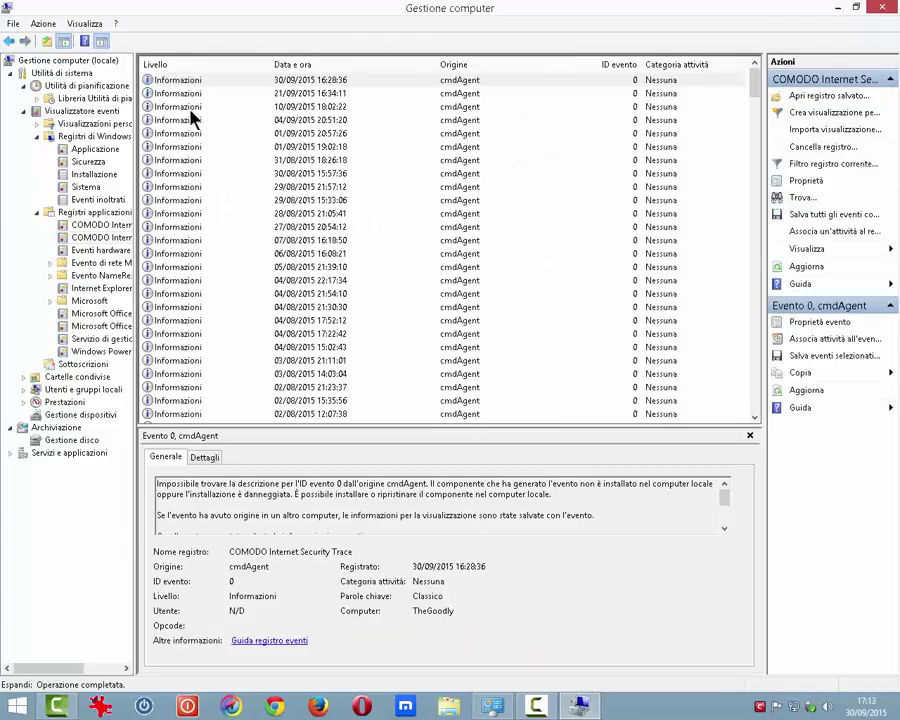
left_click(186, 94)
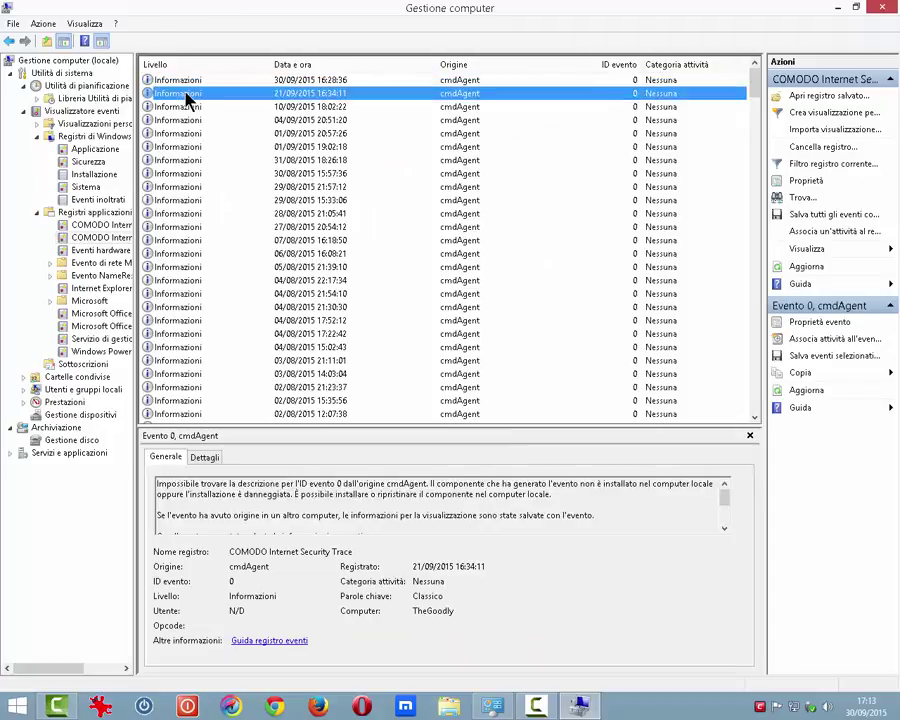
left_click(184, 106)
left_click(182, 120)
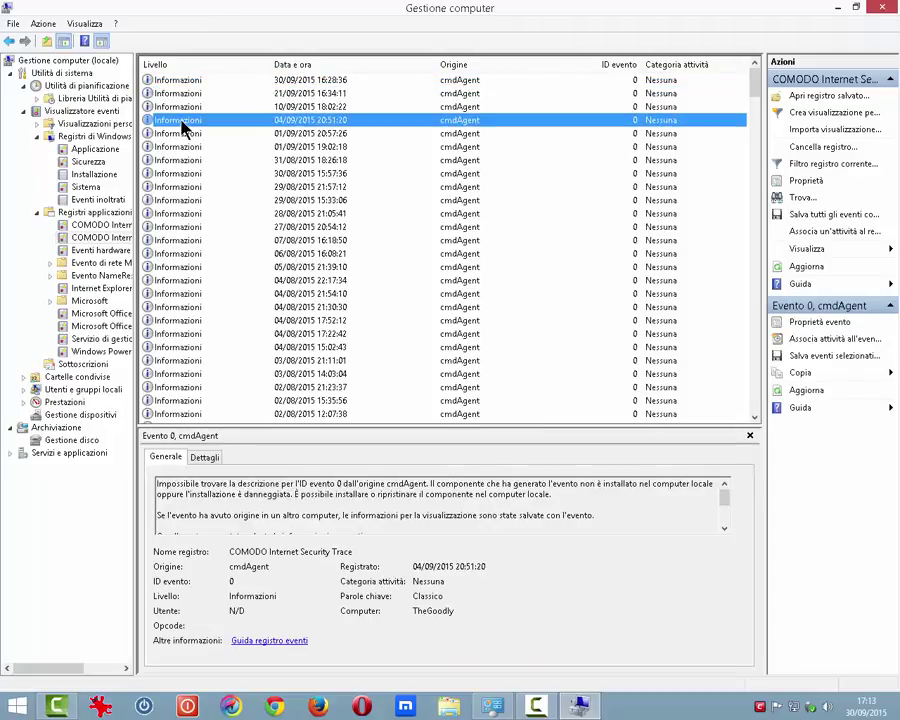
left_click_drag(755, 88, 756, 164)
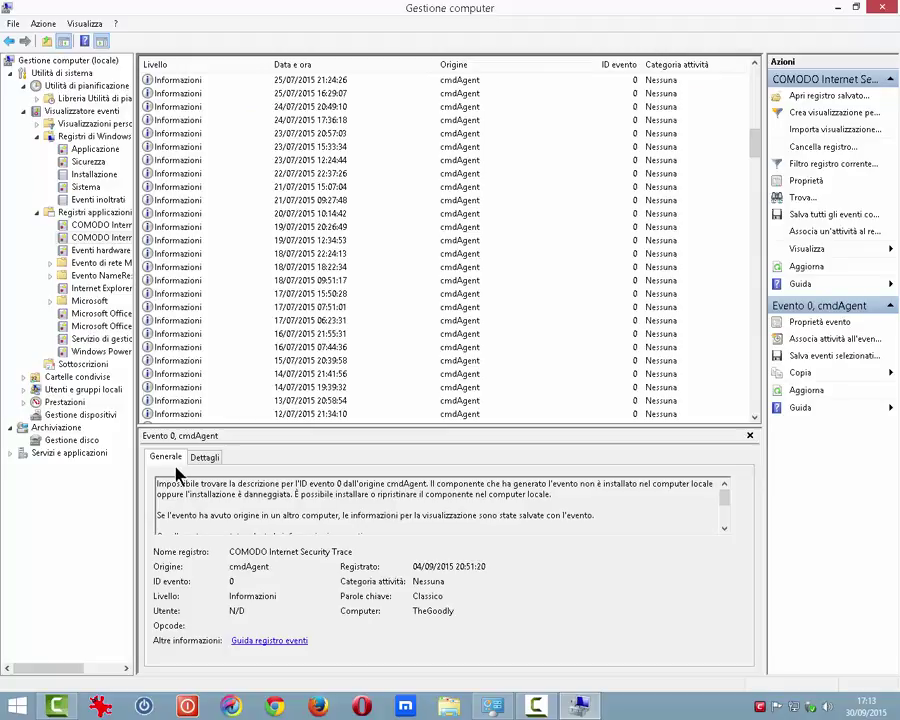
left_click_drag(157, 484, 613, 516)
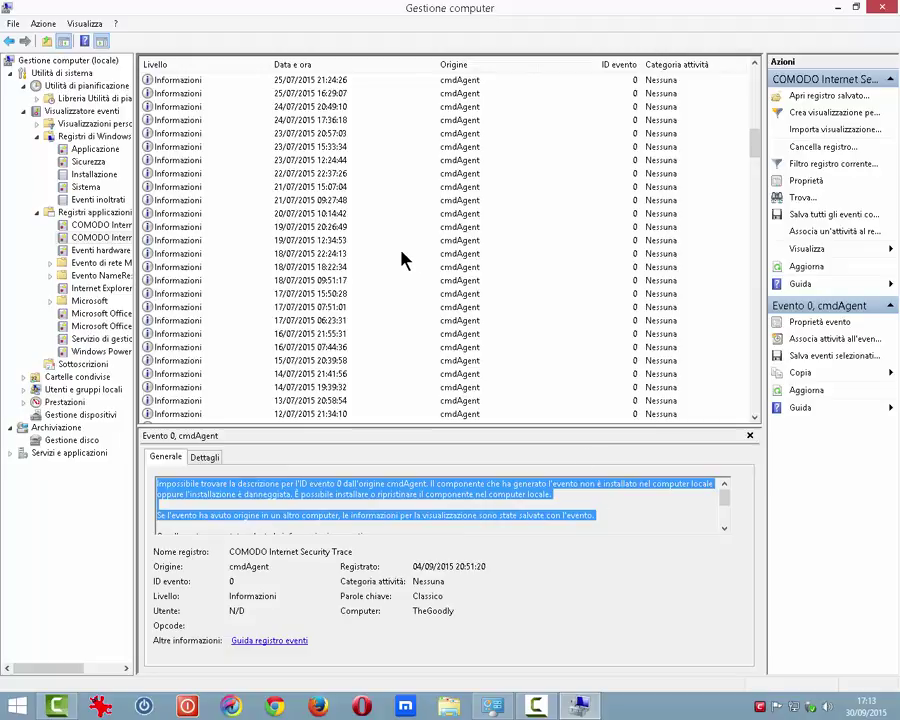
Go back through the previously visited views to the Utilità di pianificazione summary
key("alt+Left")
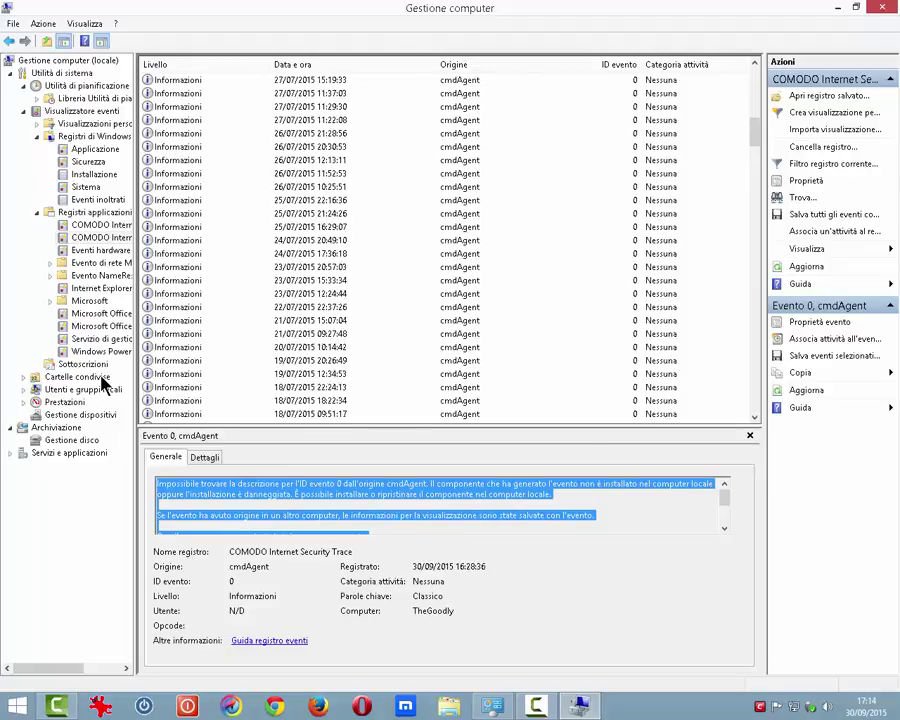
left_click(9, 40)
left_click(9, 40)
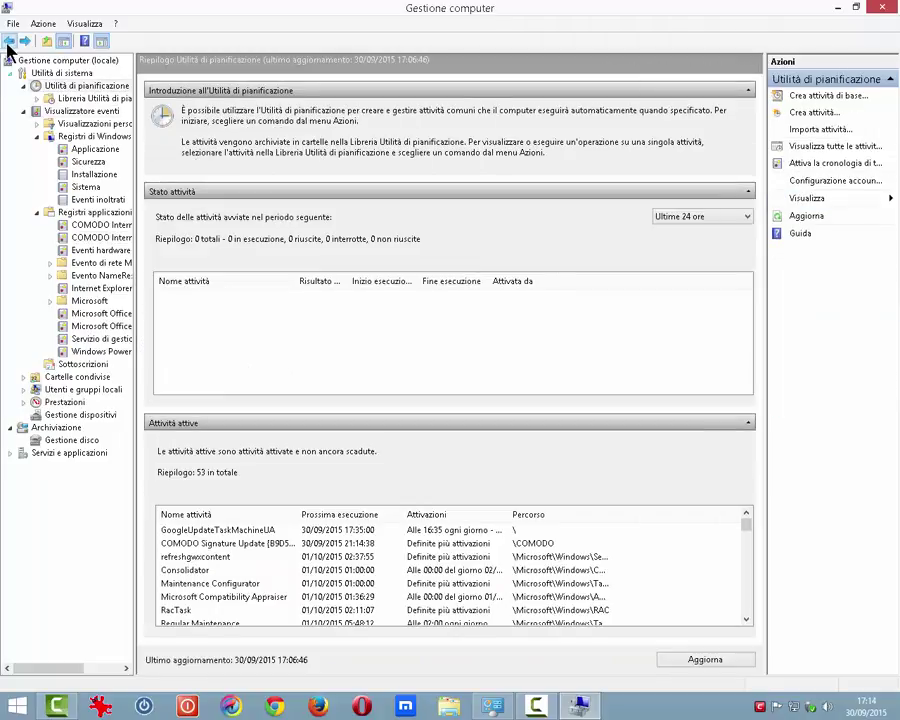
Expand Cartelle condivise and view its Condivisioni and Sessioni lists
left_click(72, 379)
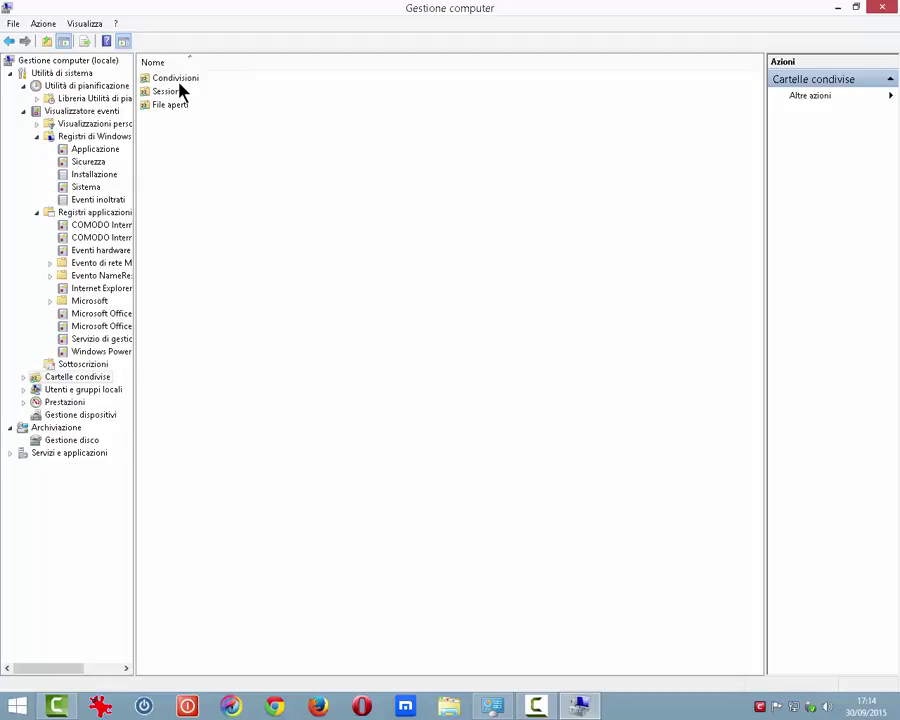
double_click(38, 377)
left_click(78, 391)
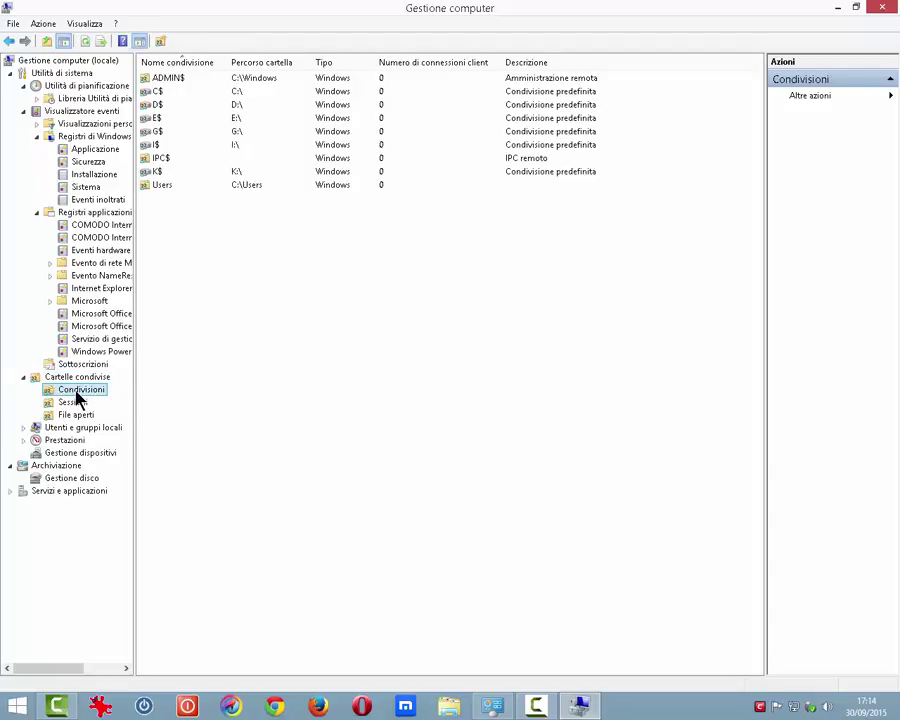
left_click(74, 402)
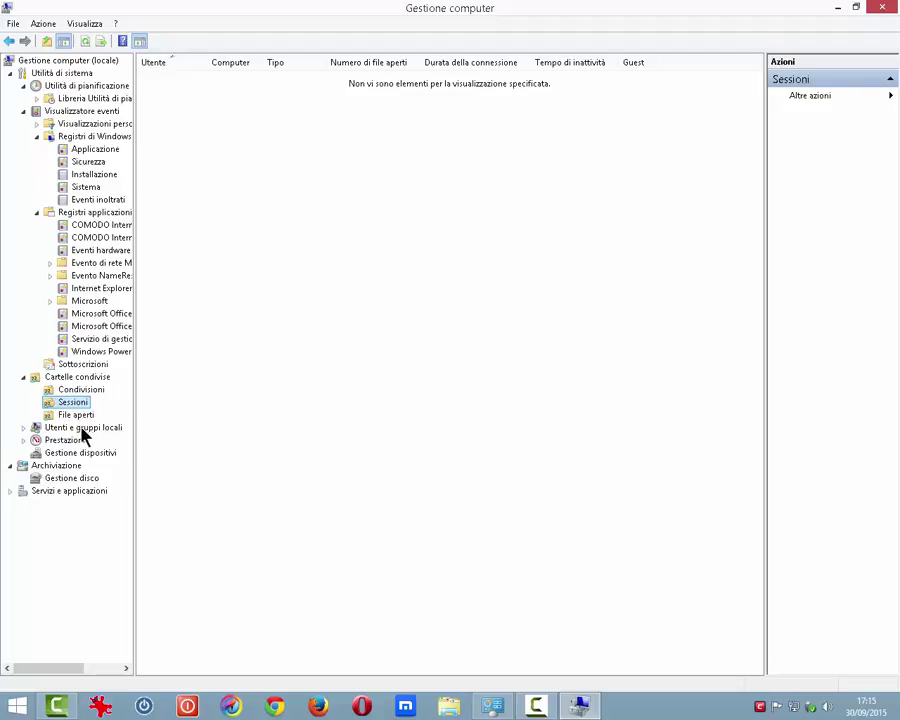
Display the Utenti list under Utenti e gruppi locali and review the actions available for the last listed account
left_click(68, 428)
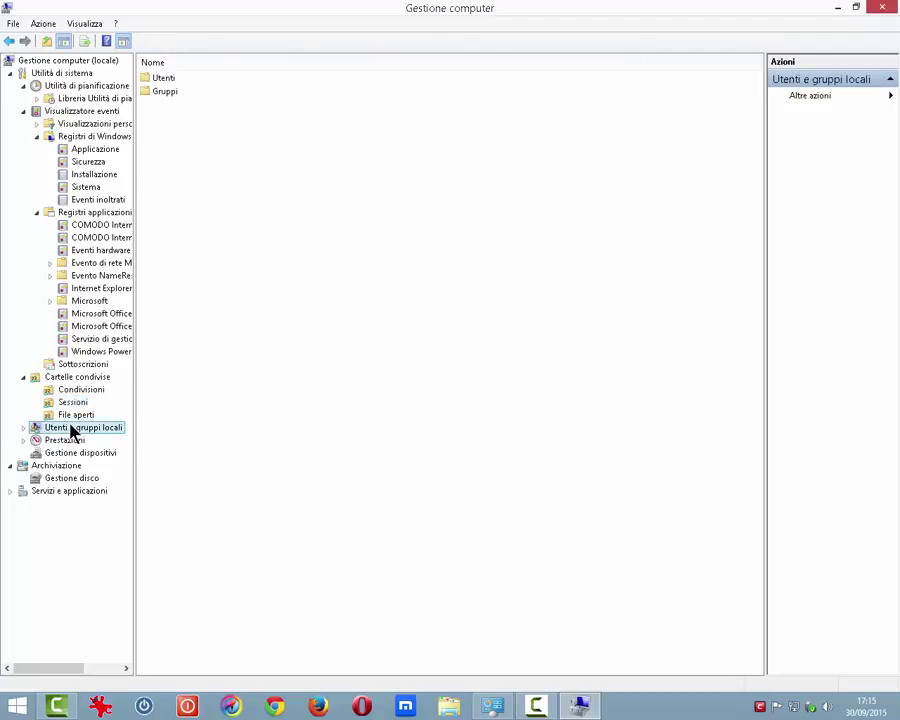
left_click(25, 430)
left_click(67, 441)
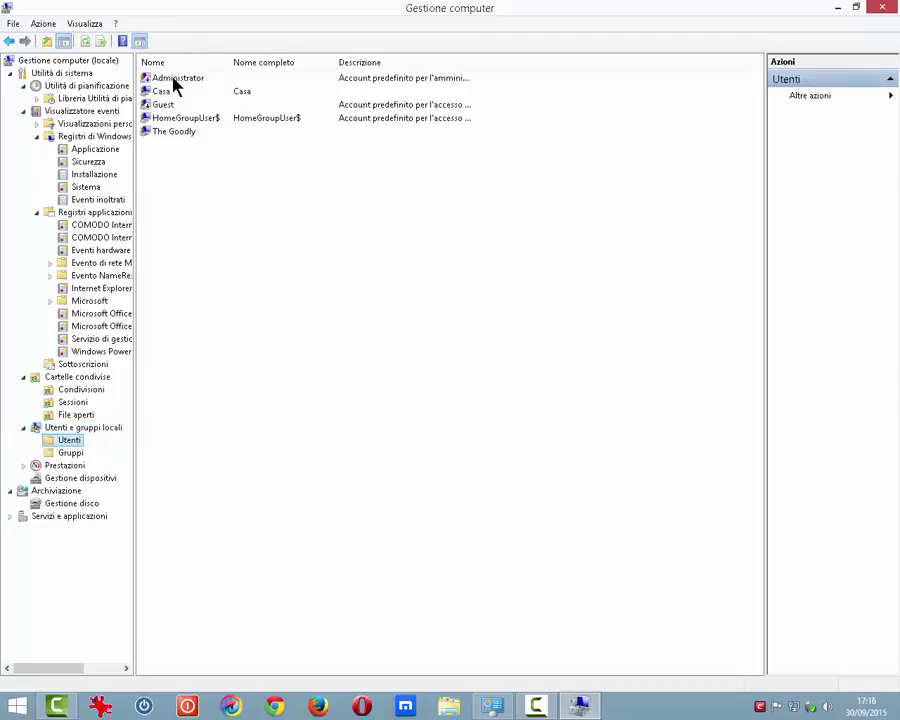
left_click(175, 134)
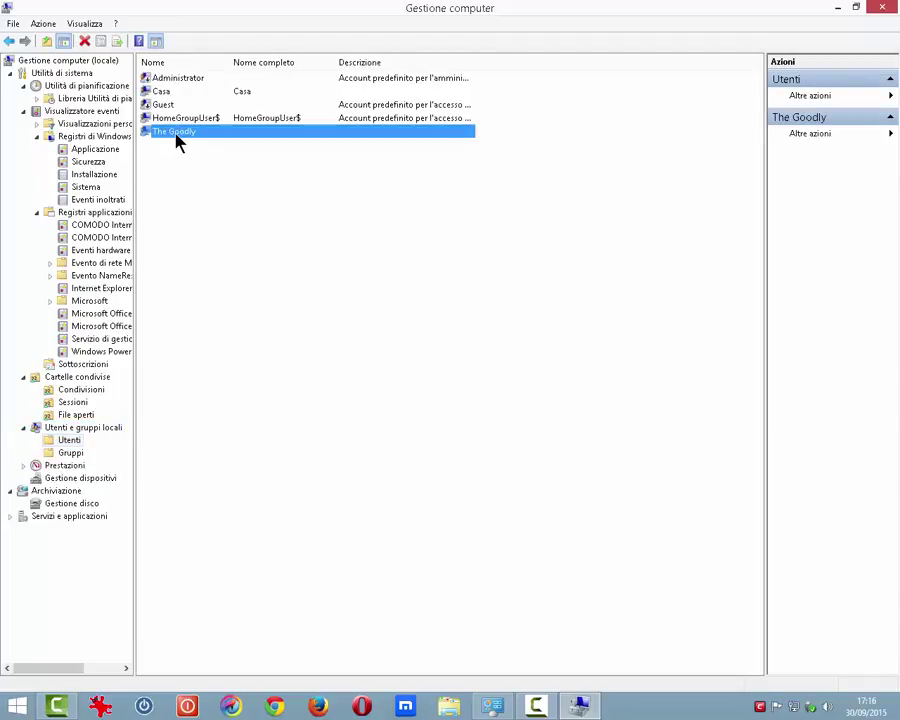
right_click(186, 139)
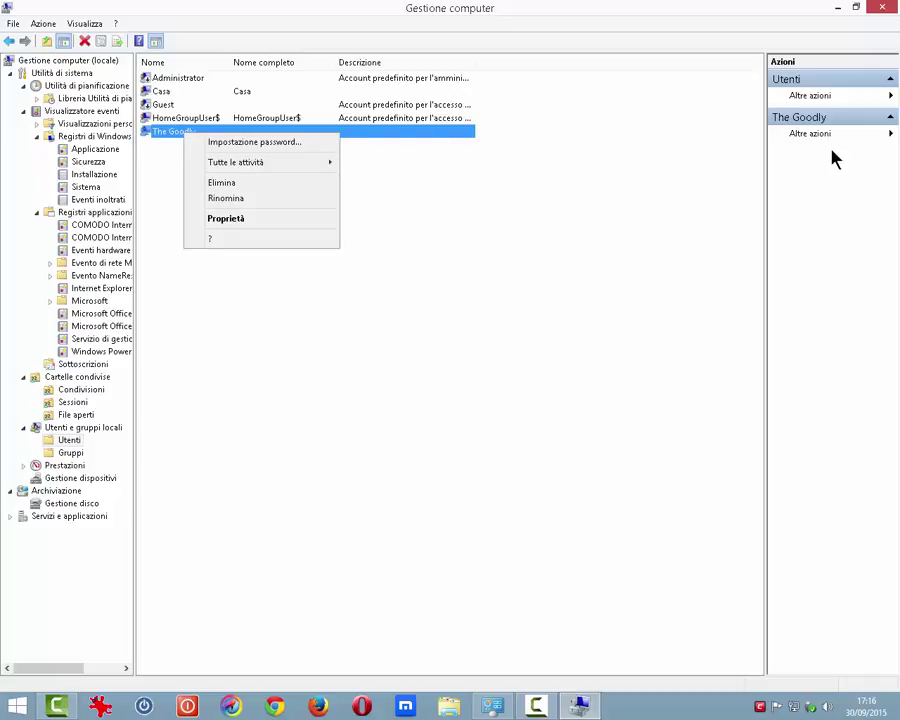
left_click(889, 134)
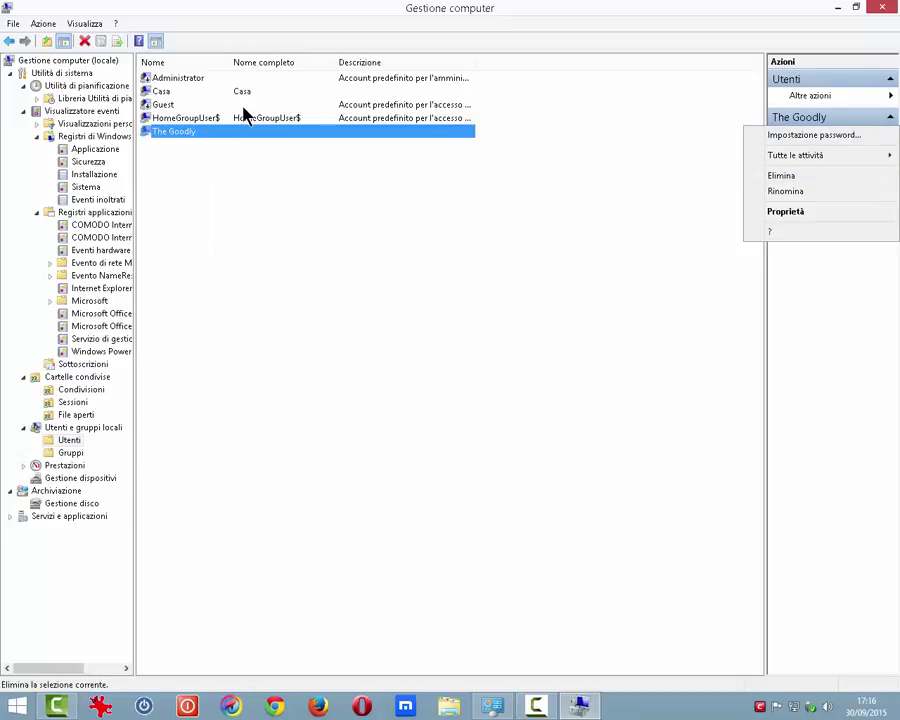
Expand Prestazioni, view its overview, and display the Performance Monitor graph
left_click(50, 467)
left_click(52, 467)
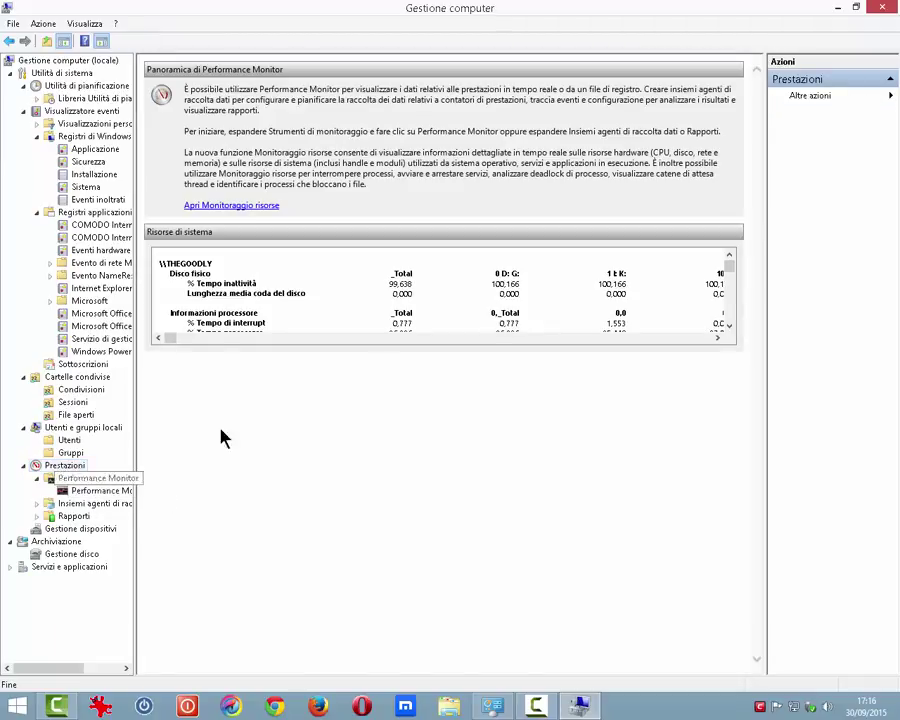
left_click(98, 495)
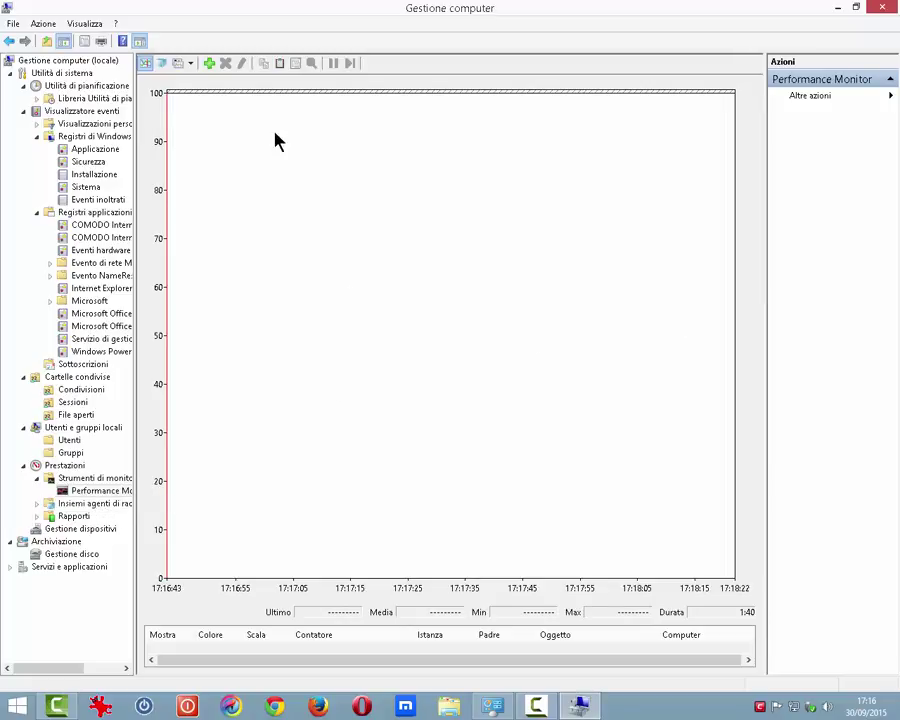
Add the Processore counters from % Tempo C1 through % Tempo inattività for the _Total instance to the performance graph's counter selection
left_click(210, 65)
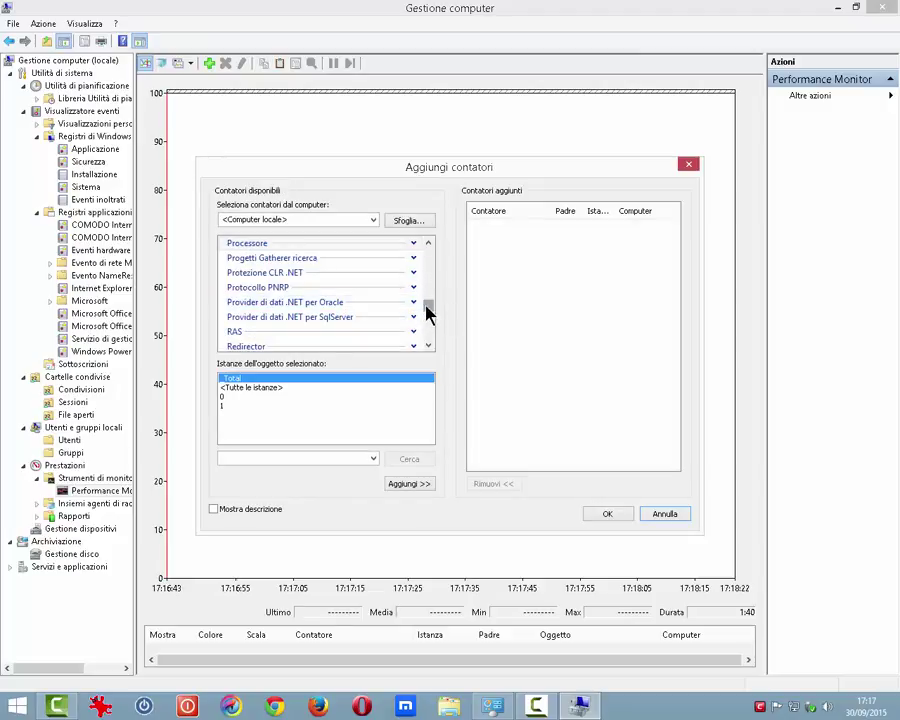
left_click(414, 243)
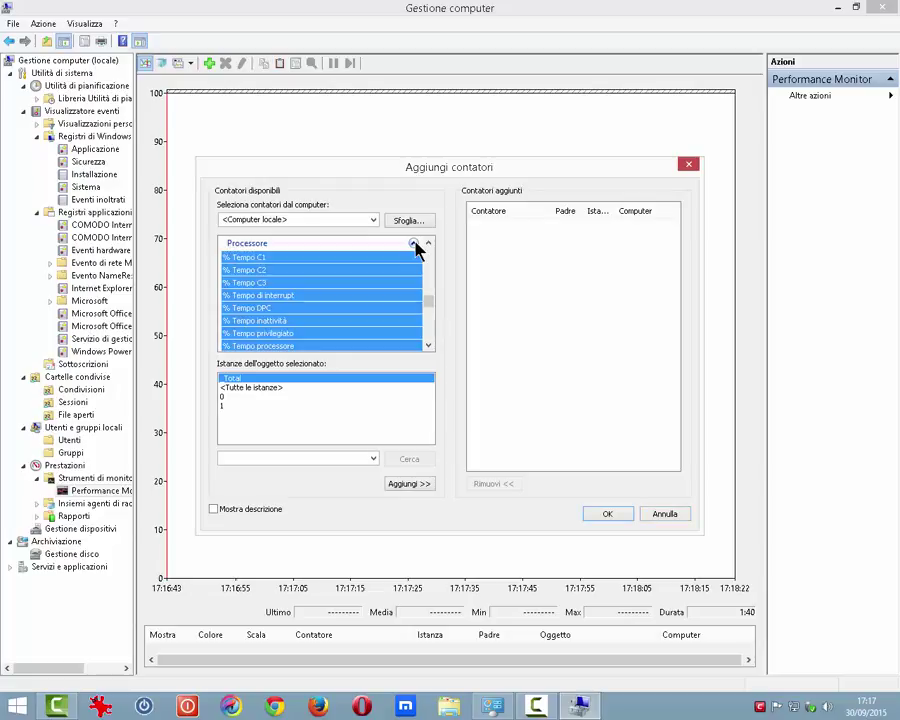
left_click(272, 258)
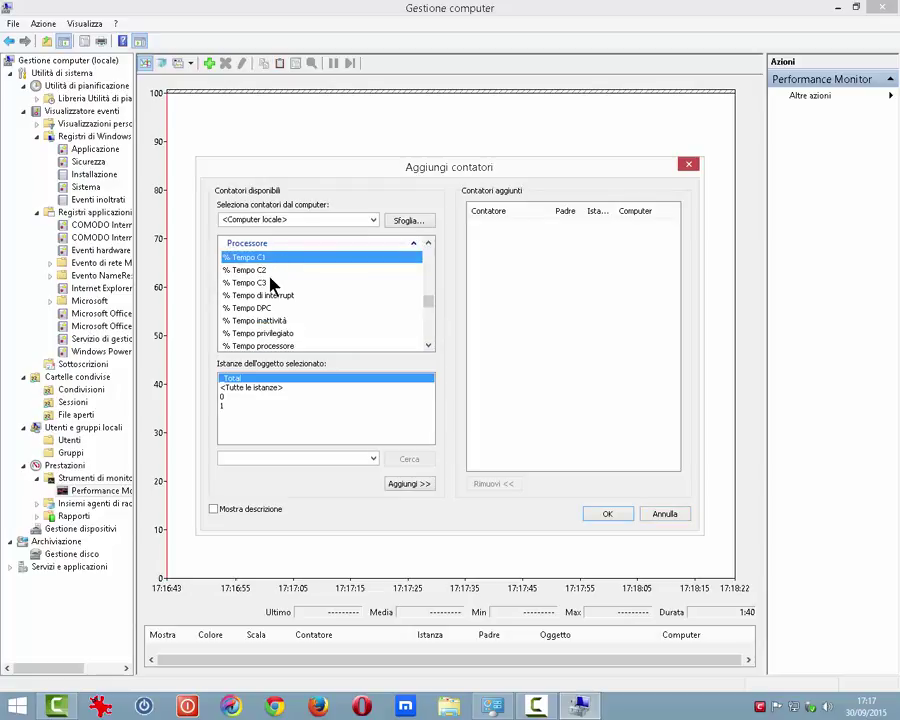
key("Down")
key("Down")
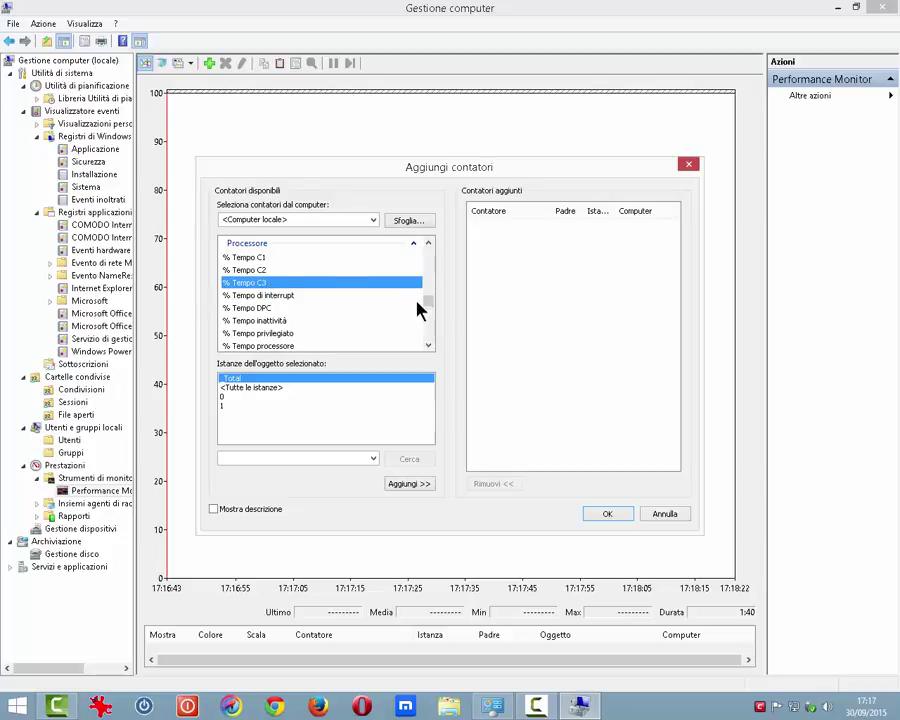
key("Up")
key("Up")
left_click(272, 321, "shift")
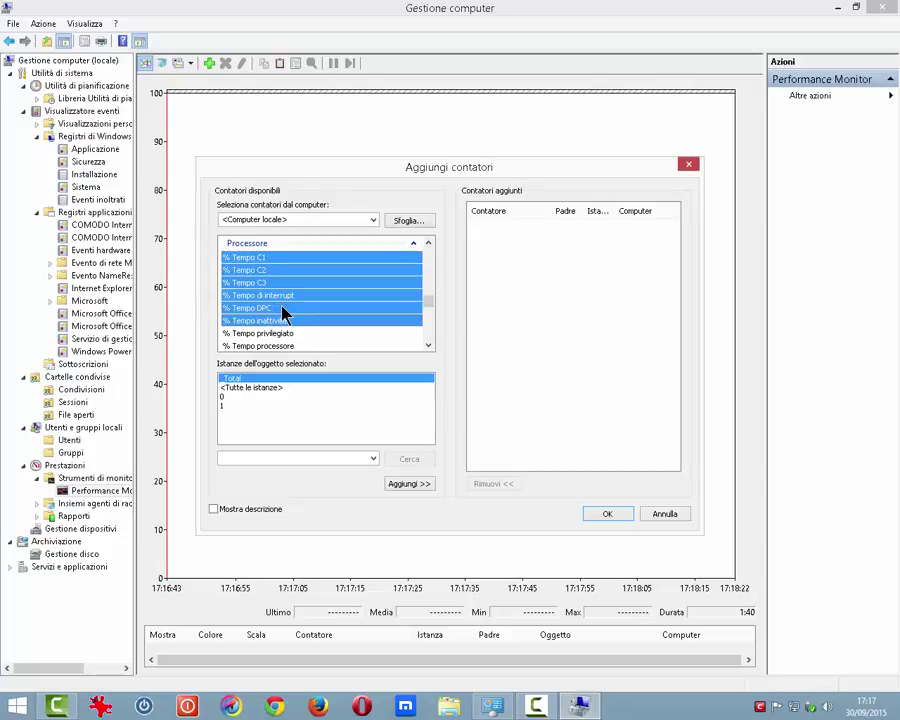
left_click(408, 486)
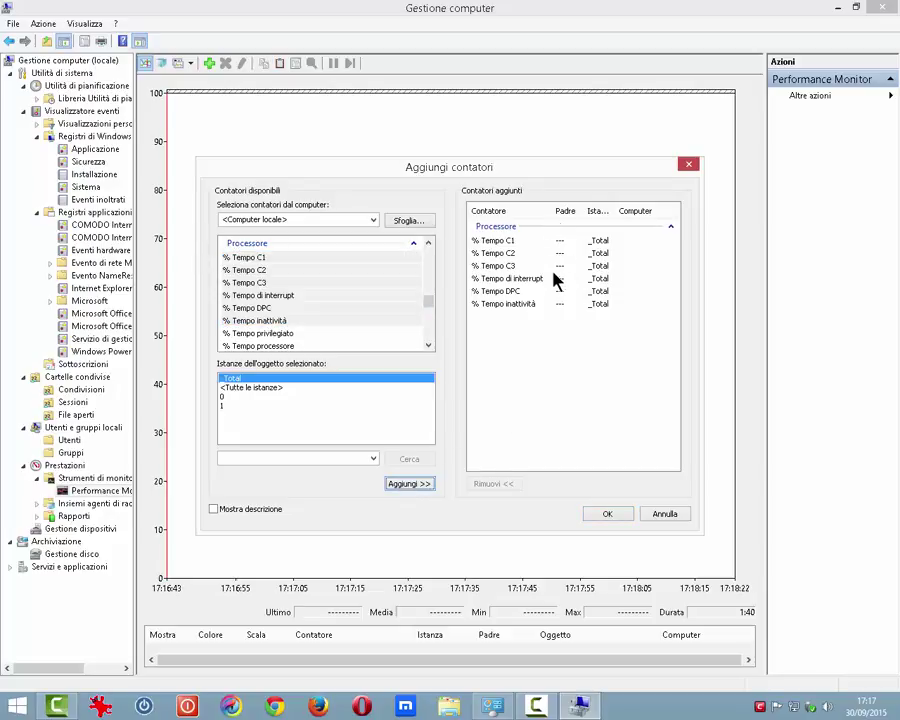
Add the whole Memoria counter group to the selection and confirm the counters for the graph
left_click_drag(430, 302, 430, 290)
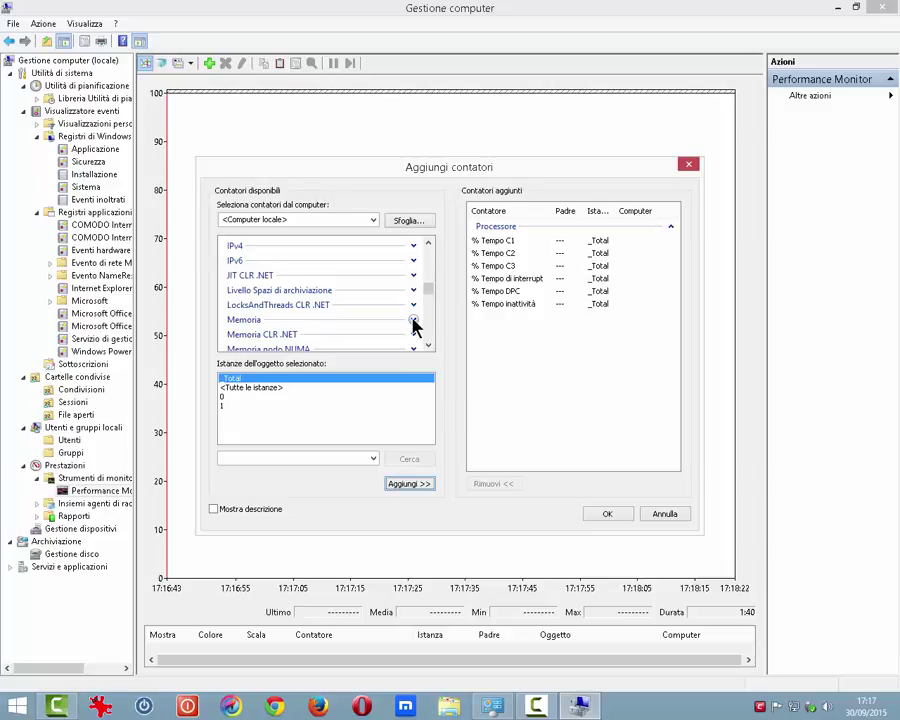
left_click(413, 321)
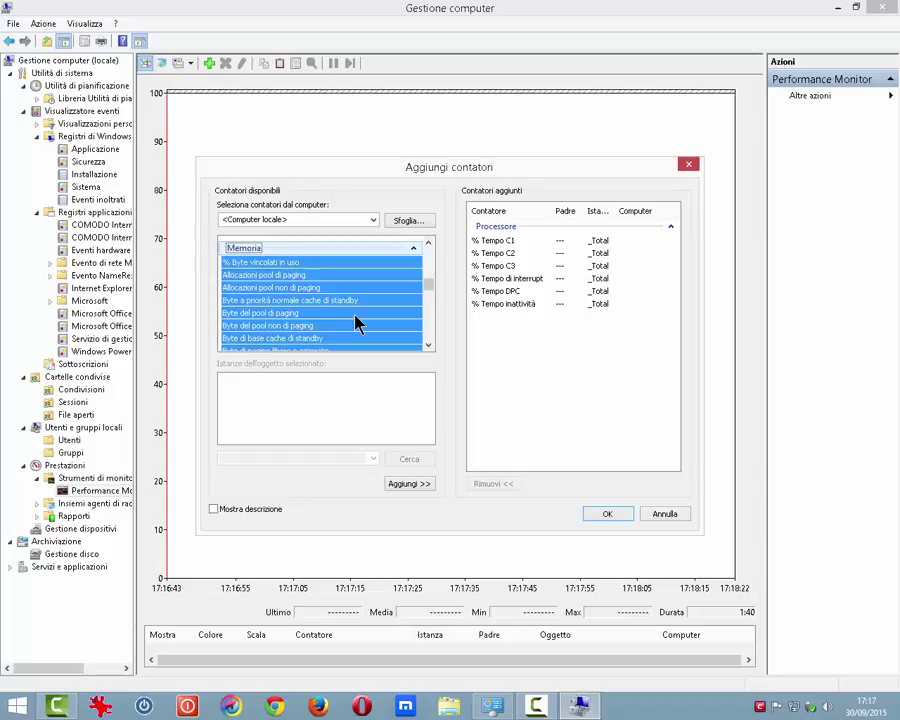
left_click(408, 484)
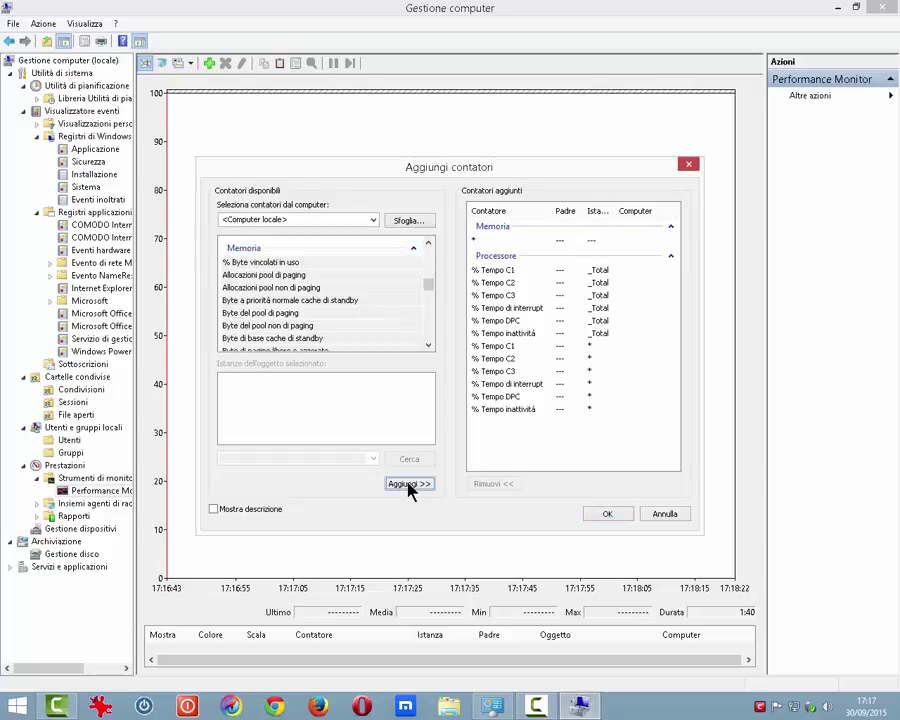
left_click(606, 514)
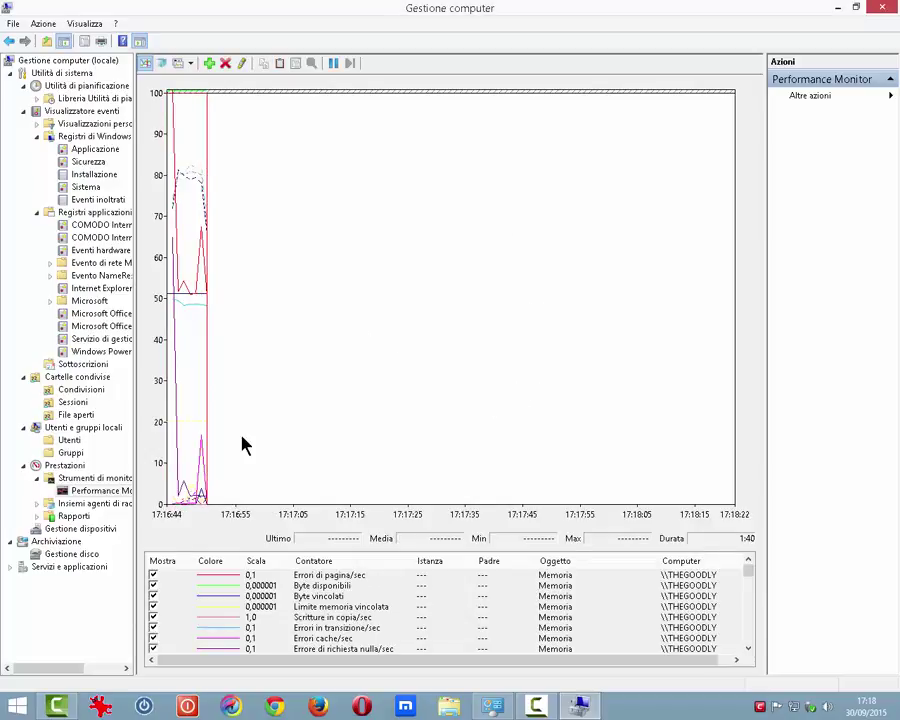
Hide the Errori di pagina/sec, Byte disponibili, Byte vincolati, Limite memoria vincolata and Allocazioni pool non di paging counters in the graph
left_click(153, 575)
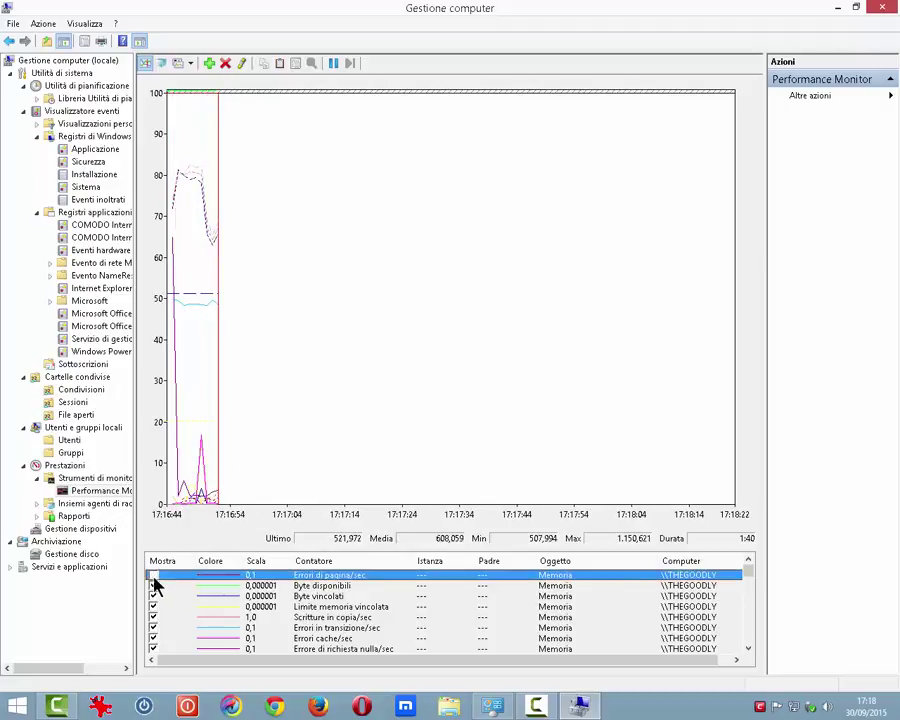
left_click(153, 585)
left_click(154, 596)
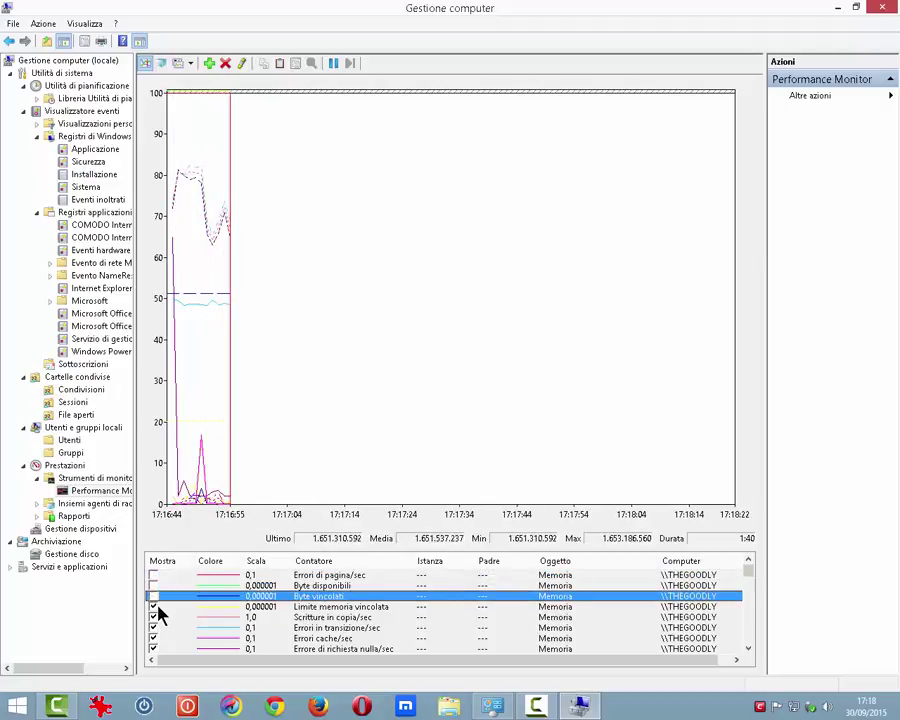
left_click(154, 606)
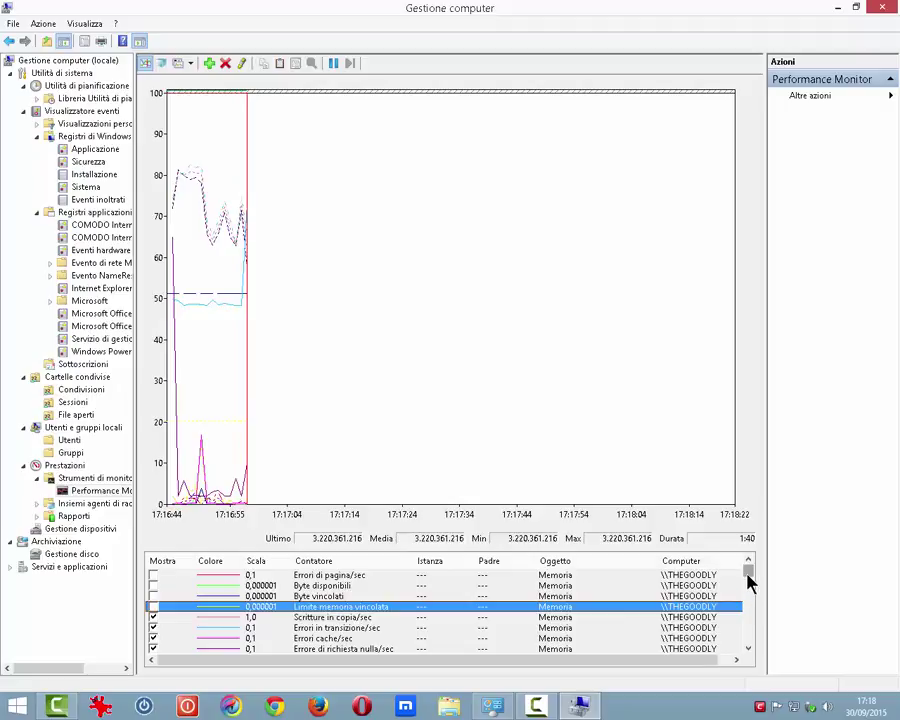
scroll(747, 583, "down", 4)
left_click(153, 606)
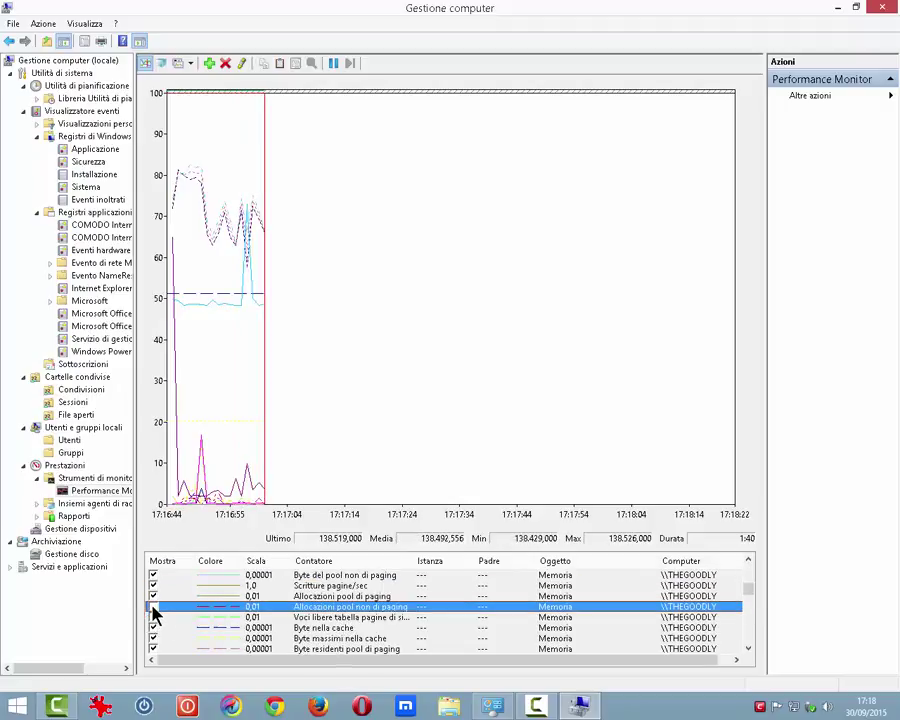
Enable the vertical and horizontal grids in the graph's Diagramma properties and apply the change
right_click(237, 445)
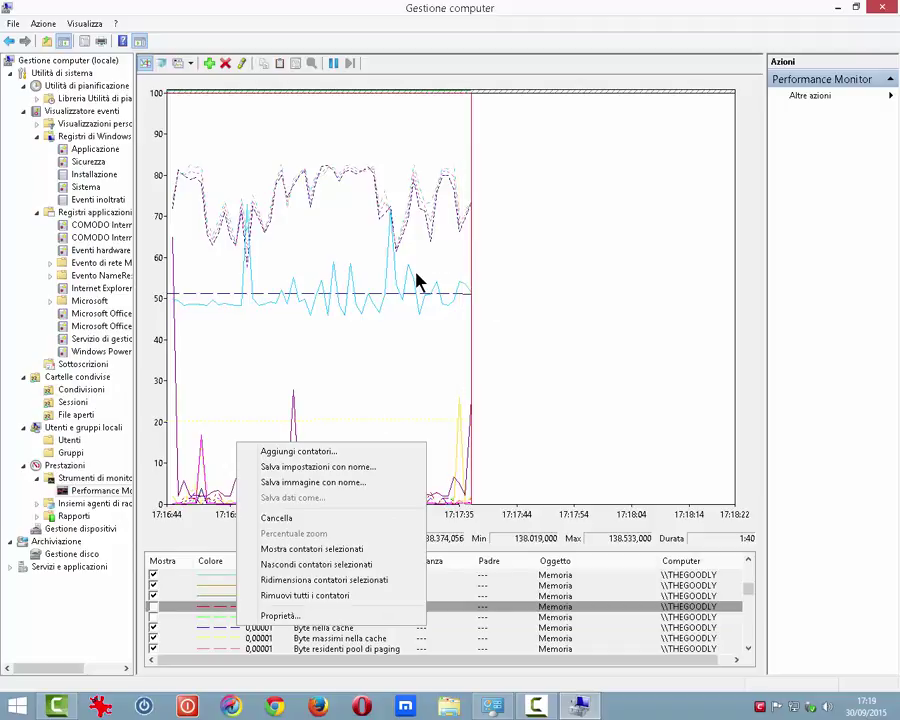
left_click(282, 614)
left_click(282, 101)
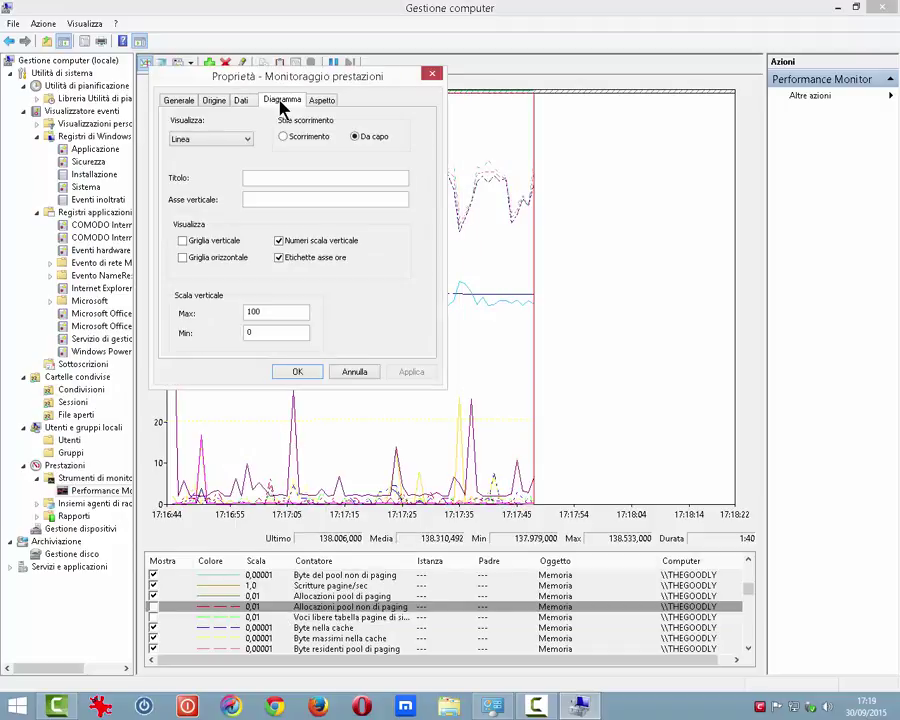
left_click(183, 241)
left_click(184, 257)
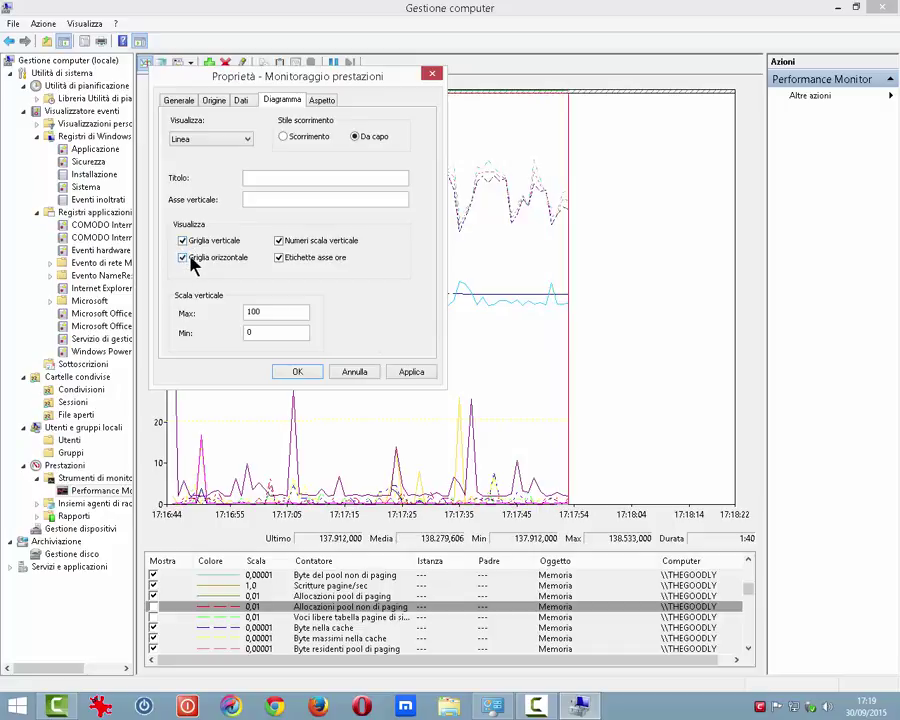
left_click(423, 370)
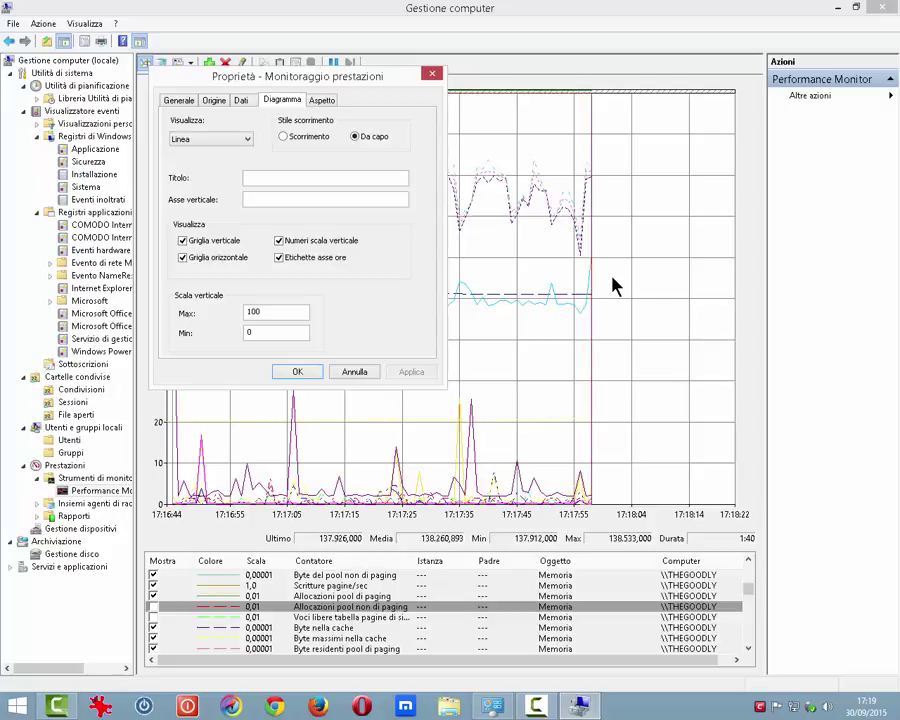
Change the performance display type to Rapporto and confirm the properties
left_click(246, 139)
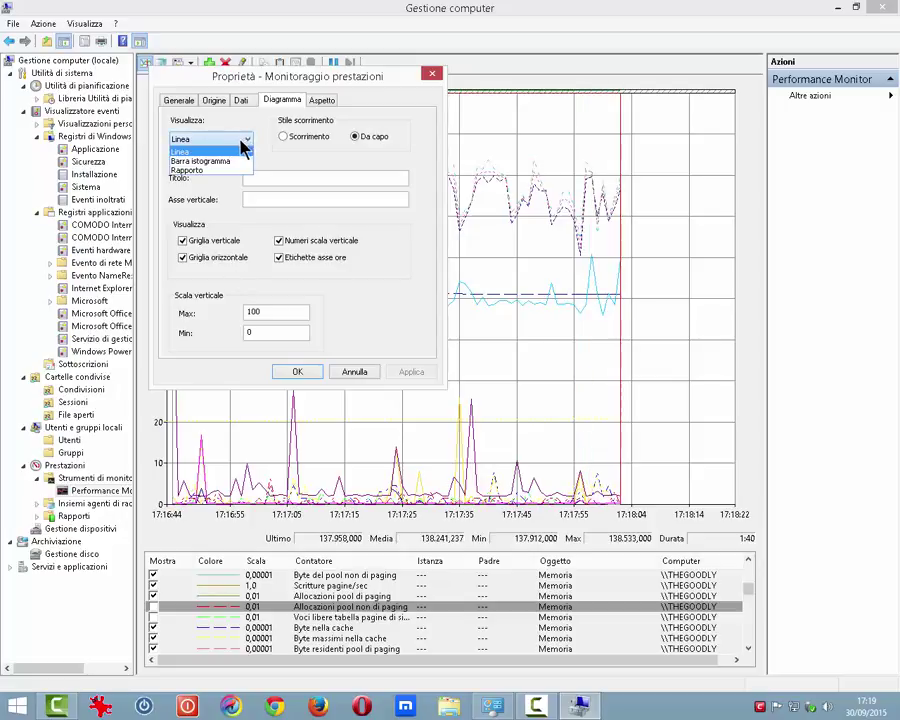
left_click(198, 177)
left_click(302, 375)
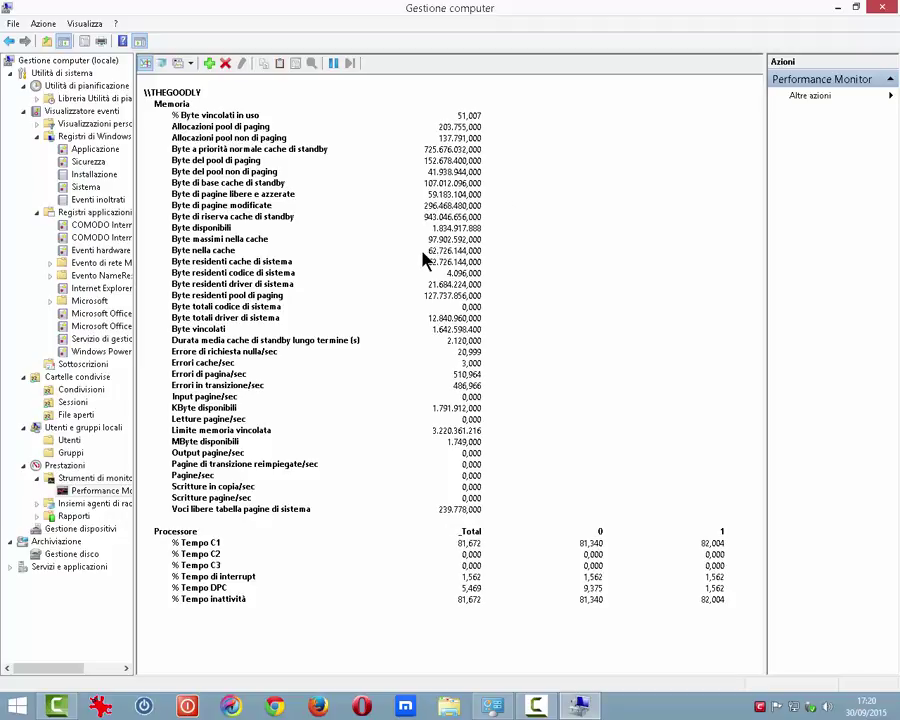
Display Gestione dispositivi, expand Computer, the audio controllers and the storage controllers, and review the actions for Samson Meteorite Mic
left_click(58, 530)
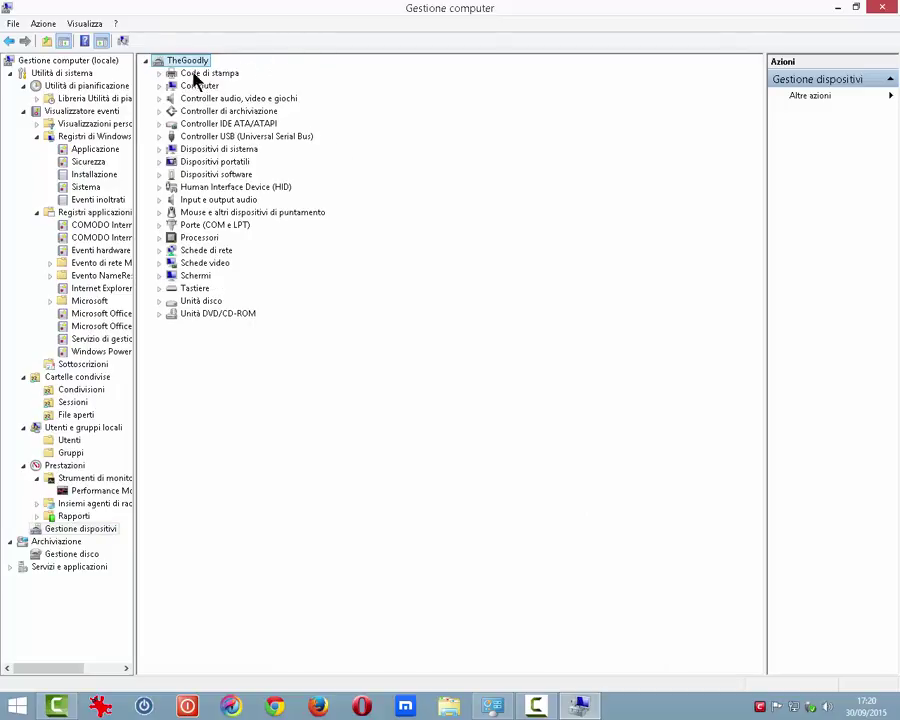
left_click(158, 86)
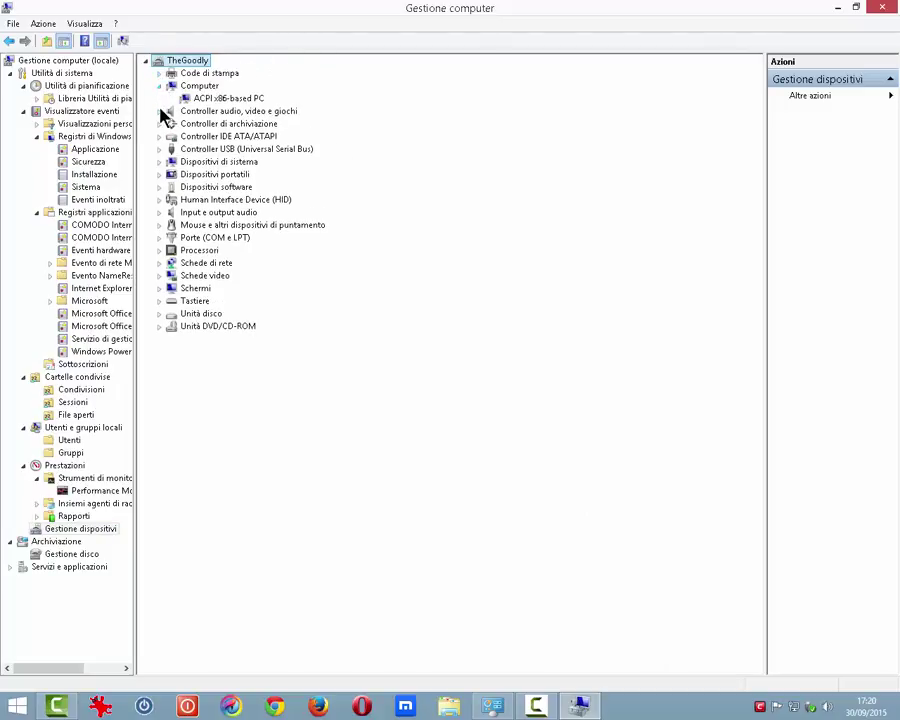
left_click(159, 112)
left_click(159, 149)
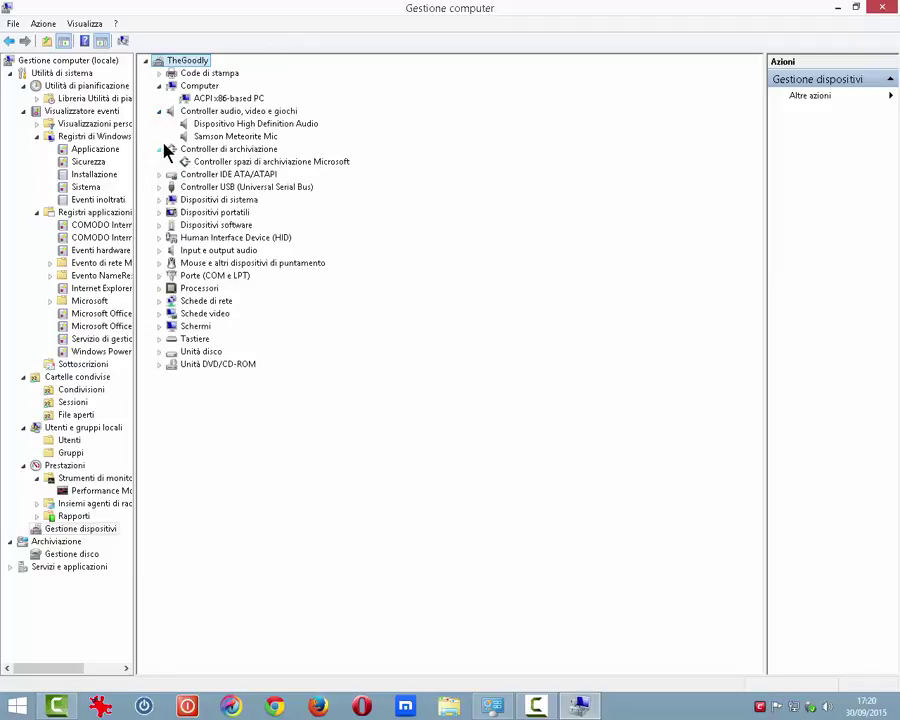
right_click(230, 138)
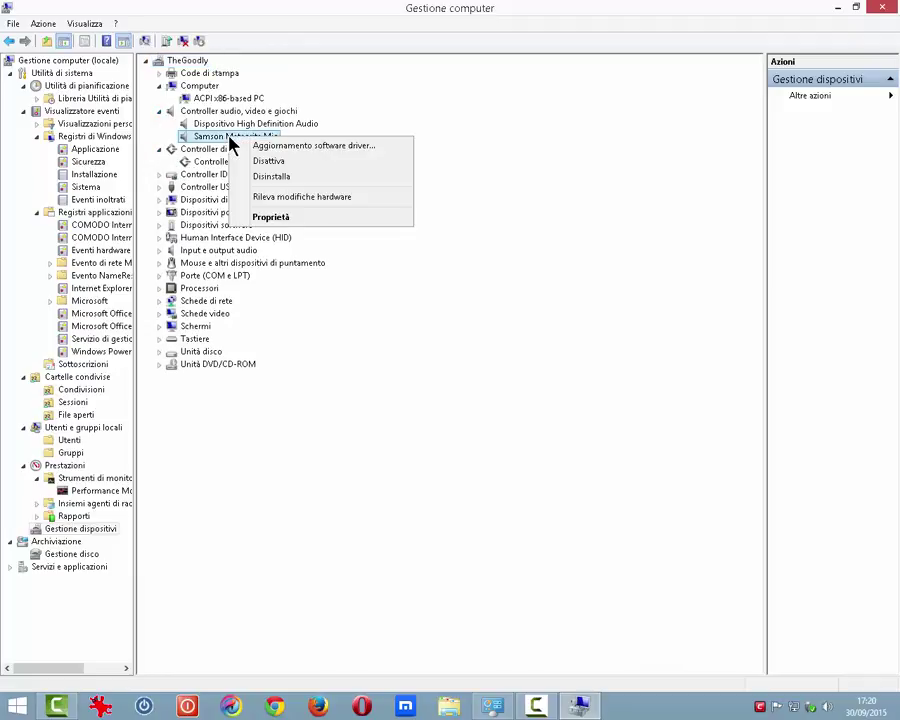
Display Gestione disco under Archiviazione and inspect the K:, I: and E: partitions on Disco 1 and Disco 2
left_click(60, 540)
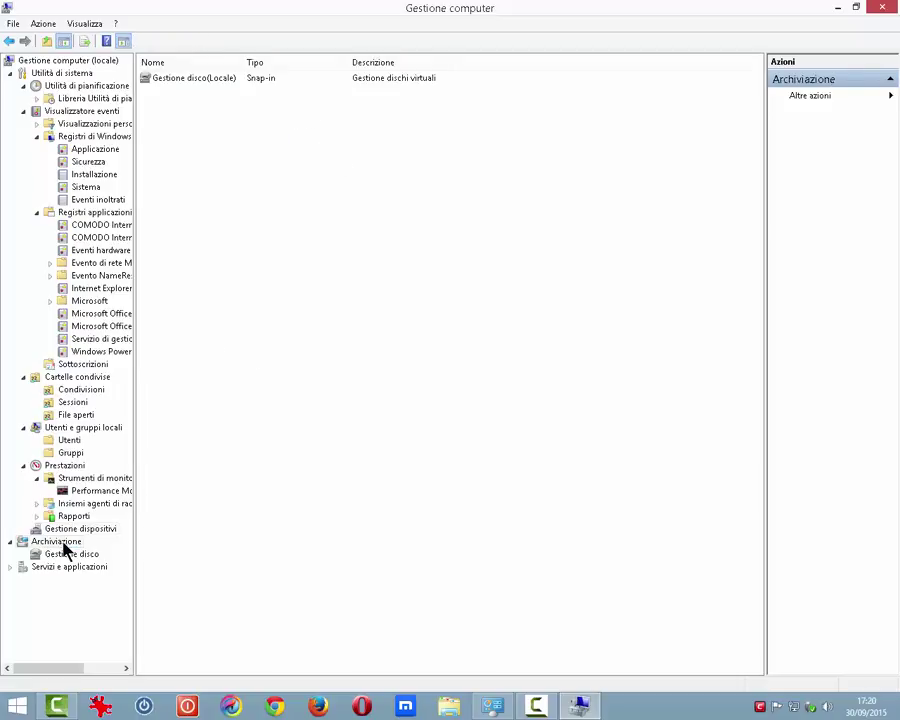
left_click(72, 555)
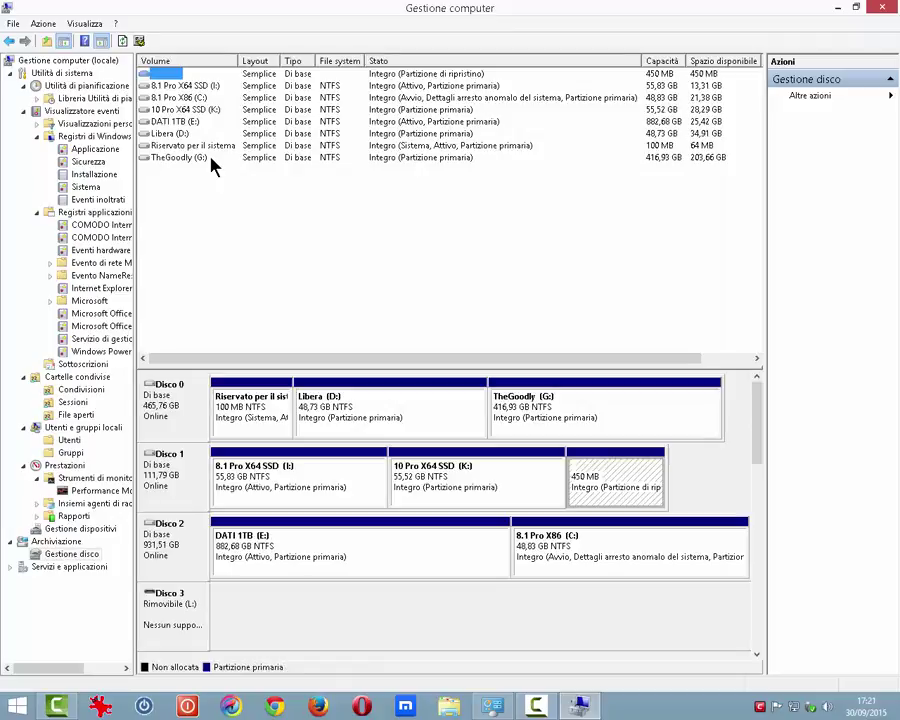
left_click(494, 488)
left_click(358, 492)
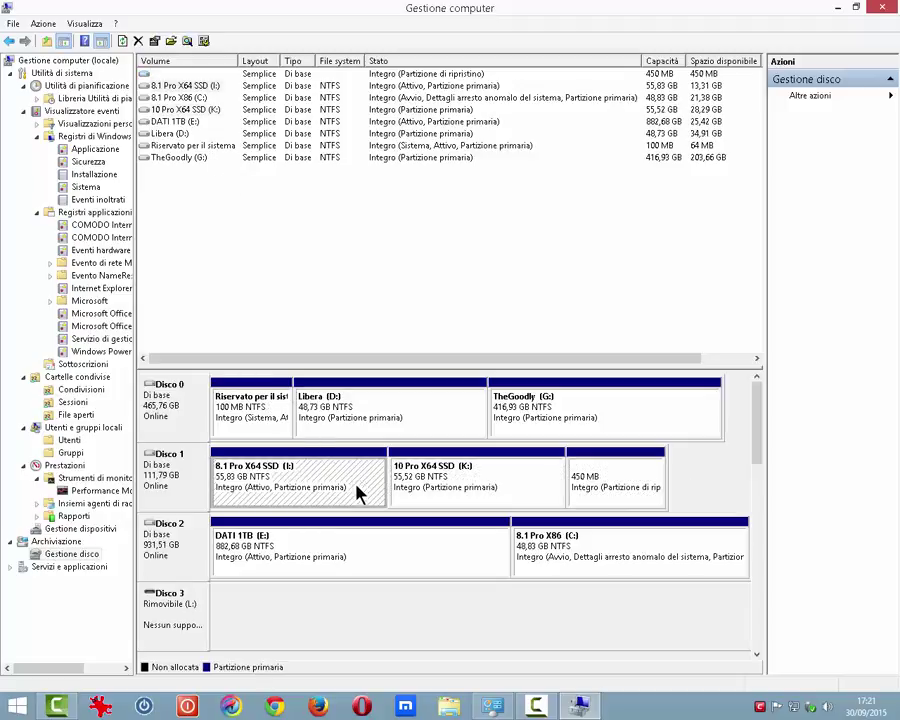
left_click(375, 540)
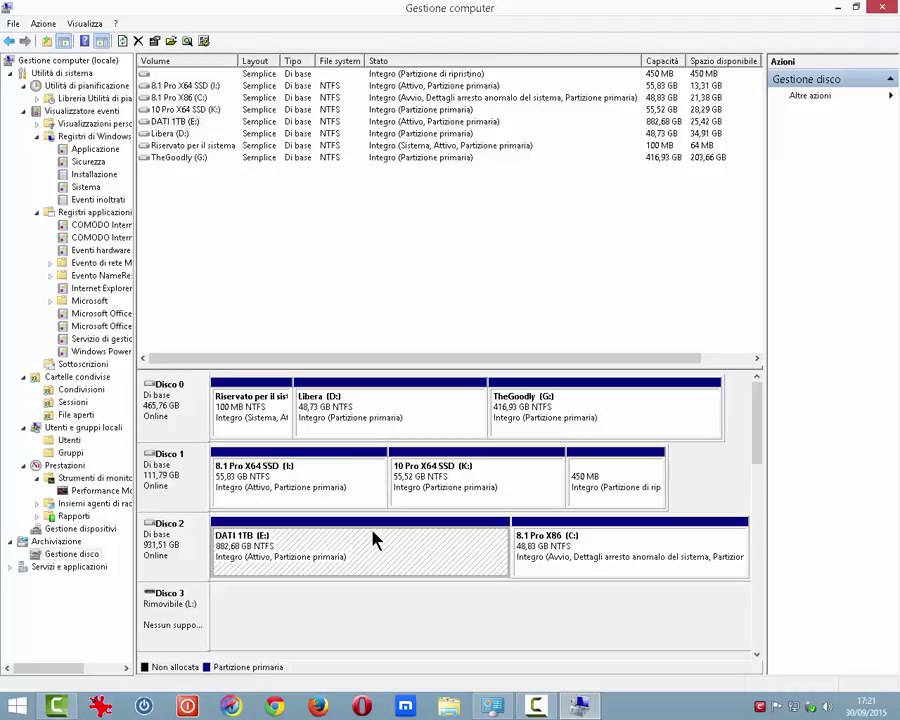
Review the actions available for the 8.1 Pro X86 (C:) and DATI 1TB (E:) partitions on Disco 2
left_click(558, 546)
right_click(556, 520)
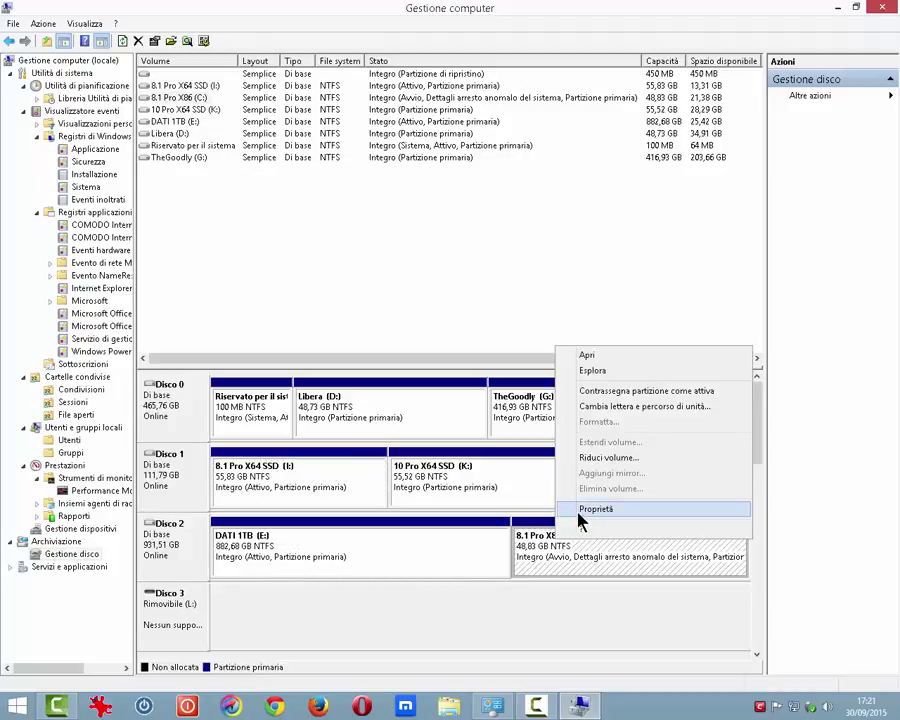
right_click(465, 545)
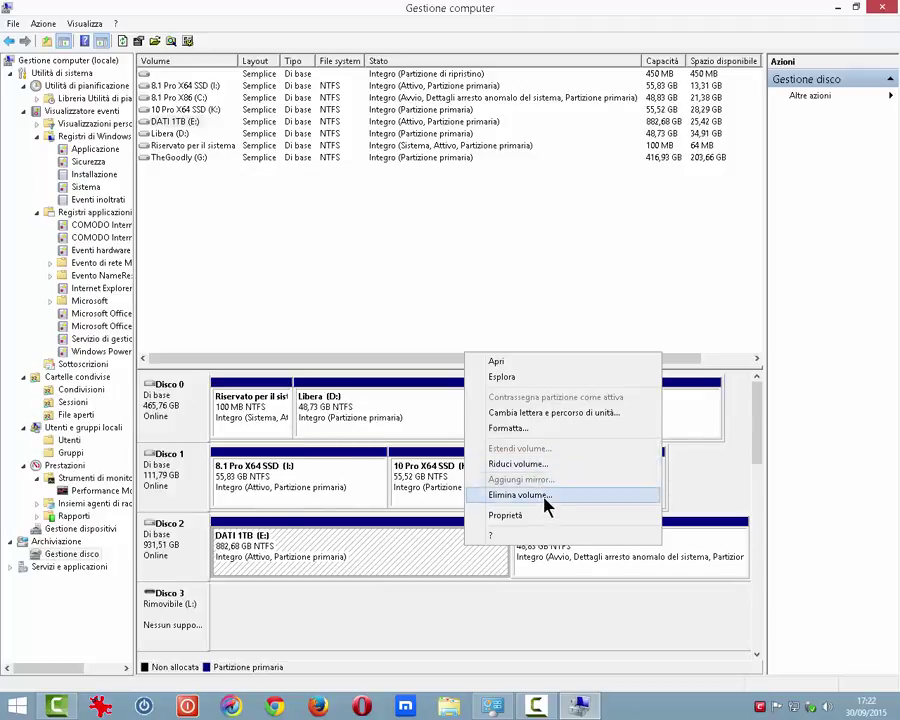
Display the Servizi list under Servizi e applicazioni
left_click(32, 576)
left_click(33, 568)
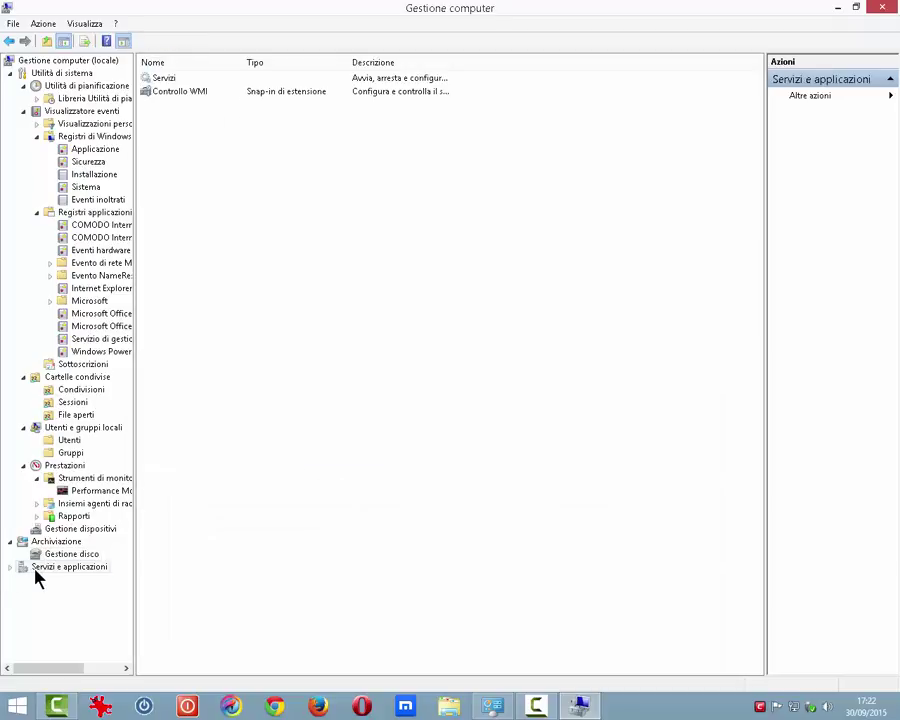
double_click(163, 79)
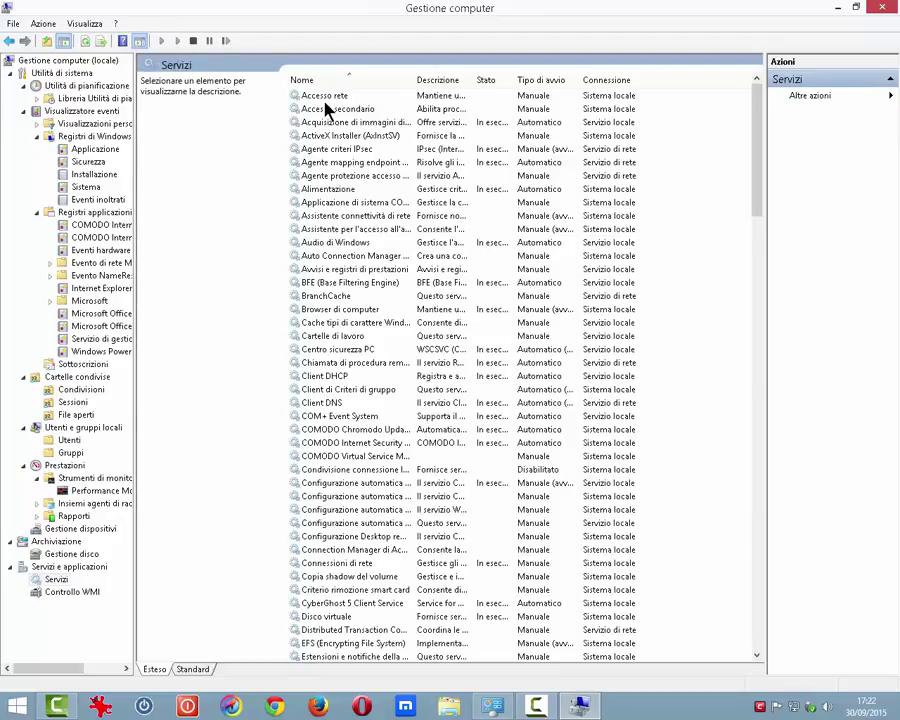
View the details of the Acquisizione di immagini di Windows (WIA) service and widen the Nome and Descrizione columns
left_click(325, 121)
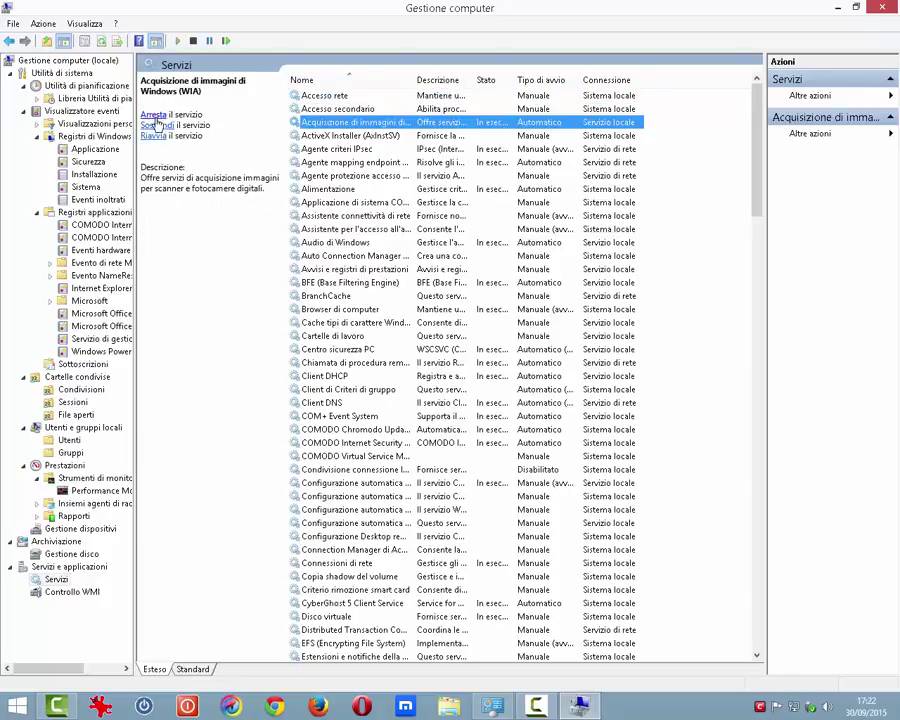
left_click_drag(413, 80, 455, 80)
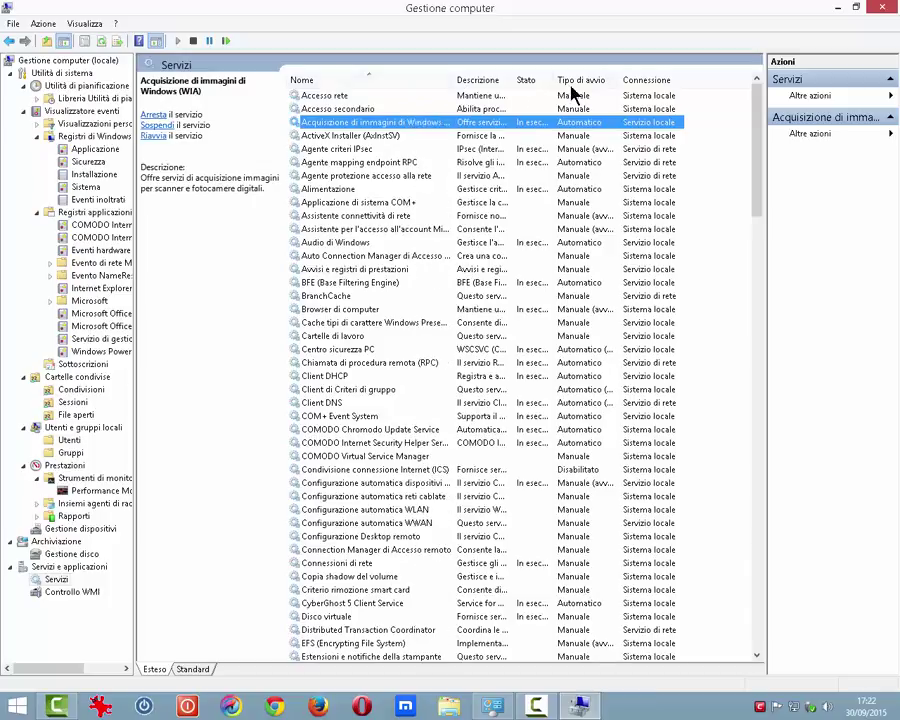
left_click_drag(512, 80, 564, 80)
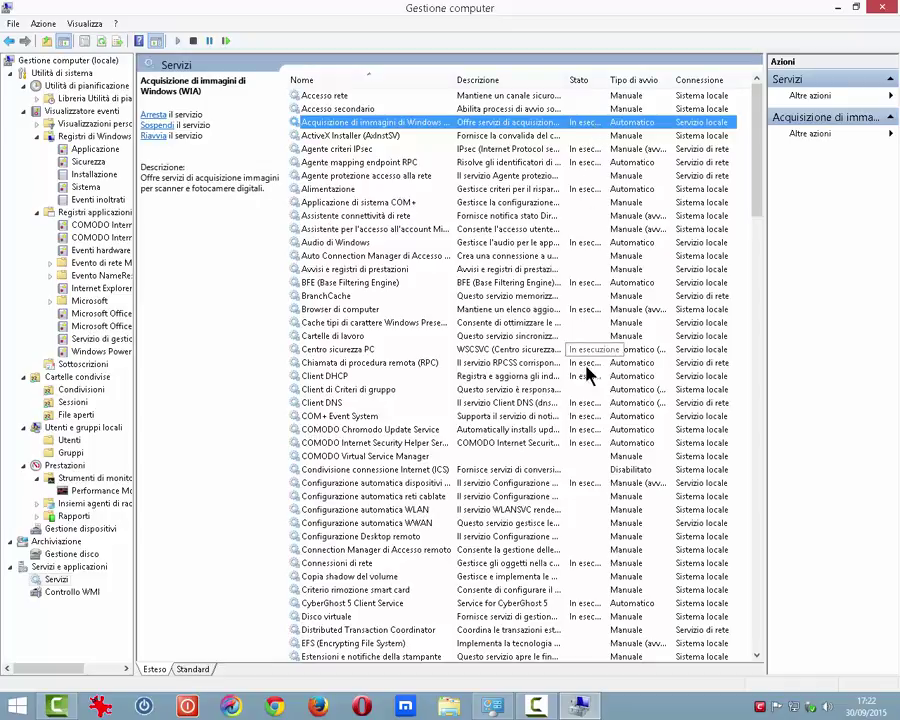
Read the descriptions of COM+ Event System, Client DNS, COMODO Internet Security Helper Service and Configurazione automatica dispositivi connessi alla rete
left_click(584, 419)
scroll(584, 421, "down", 5)
scroll(584, 430, "up", 5)
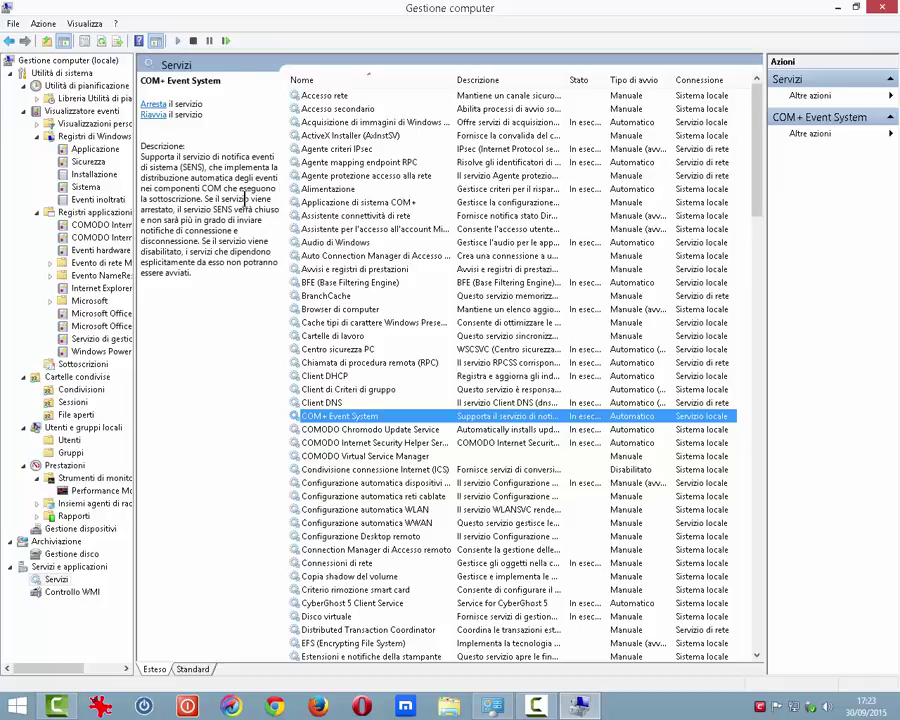
key("Up")
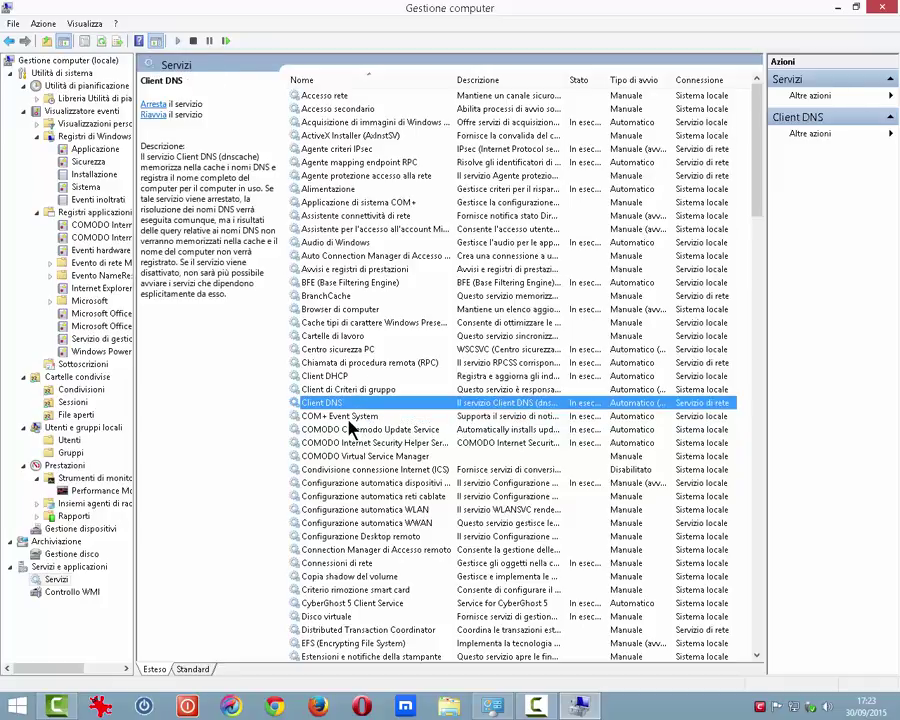
left_click(350, 419)
left_click(352, 442)
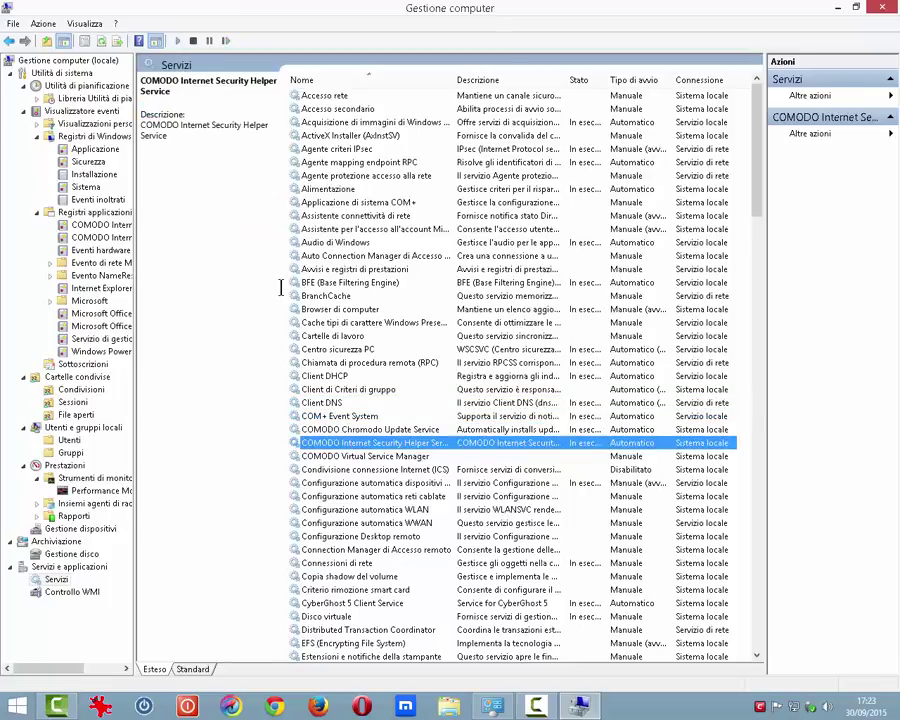
left_click(327, 483)
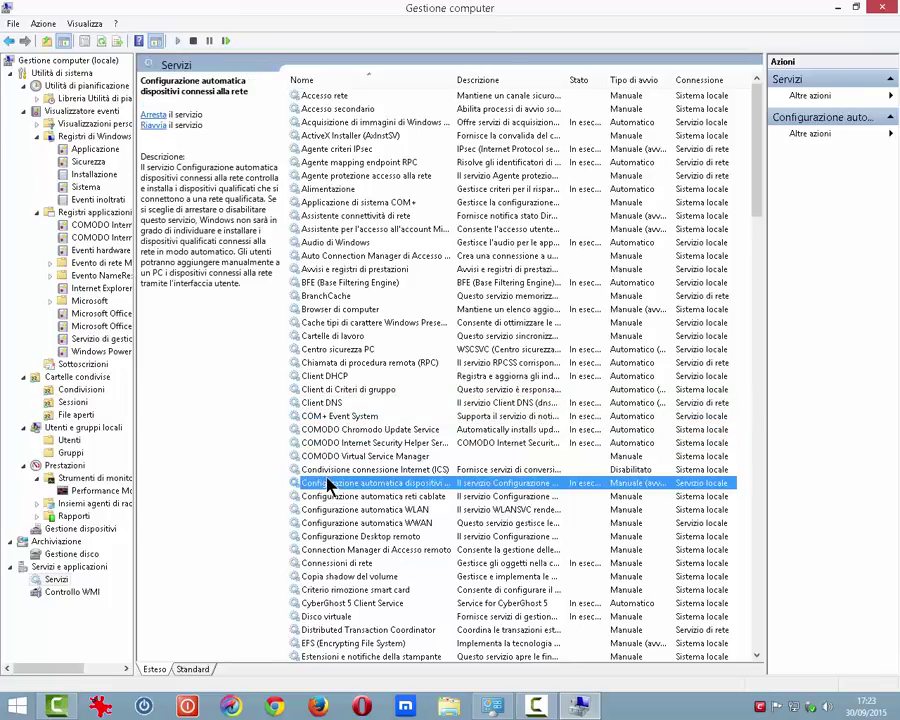